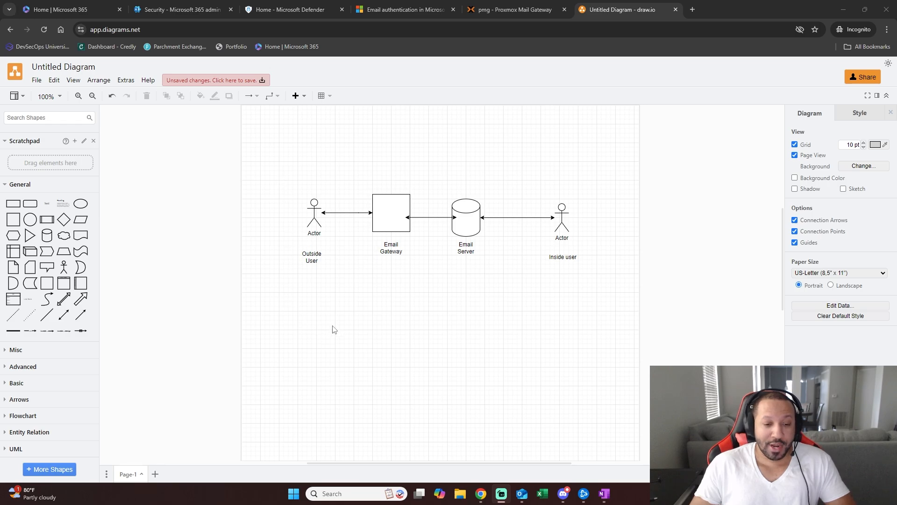
- Move the 'Outside User' text label a few pixels right and down under the left Actor shape
left_click_drag(311, 260, 315, 264)
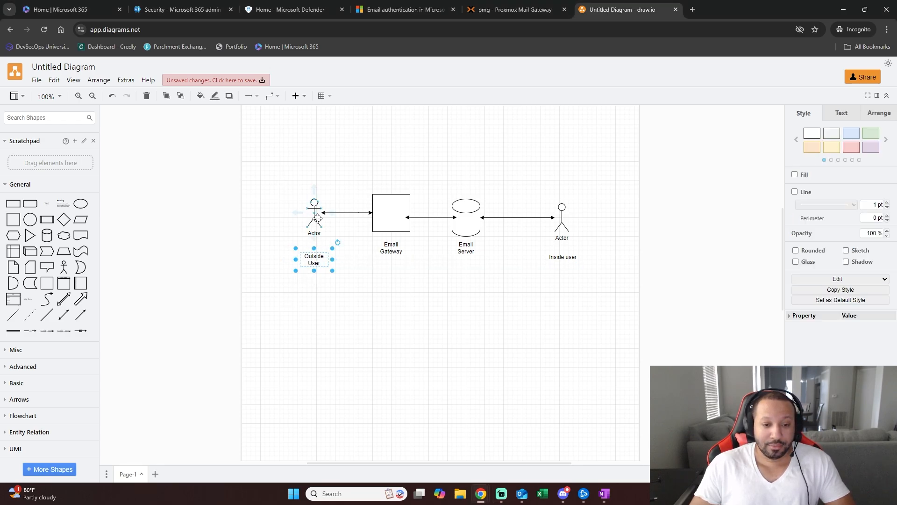
mouse_move(331, 219)
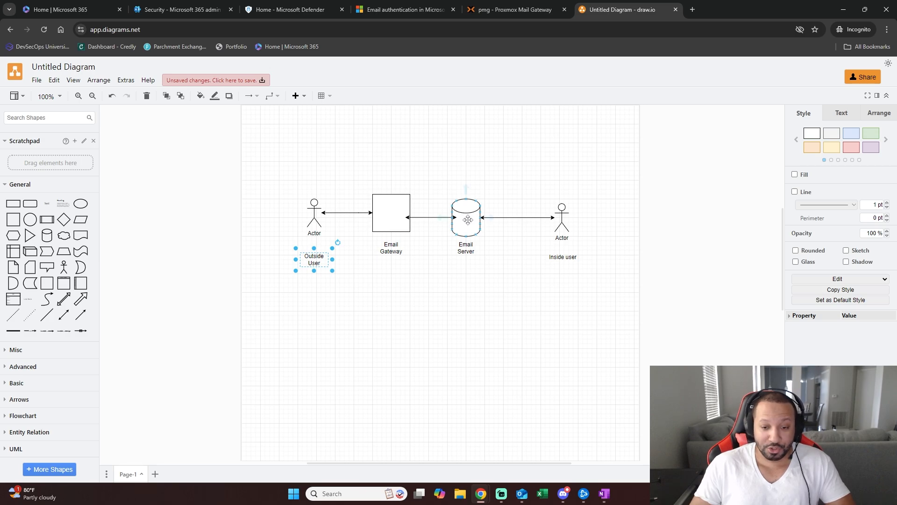
left_click(561, 214)
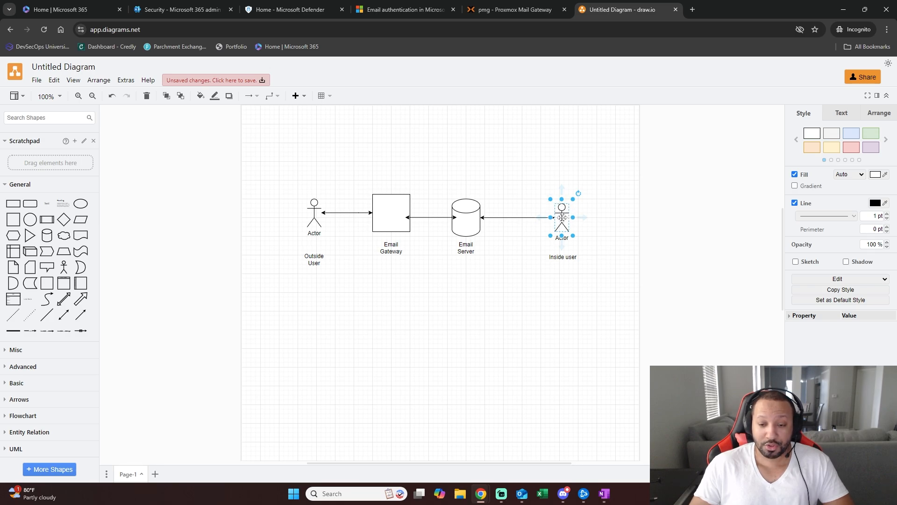
left_click(587, 223)
left_click(565, 213)
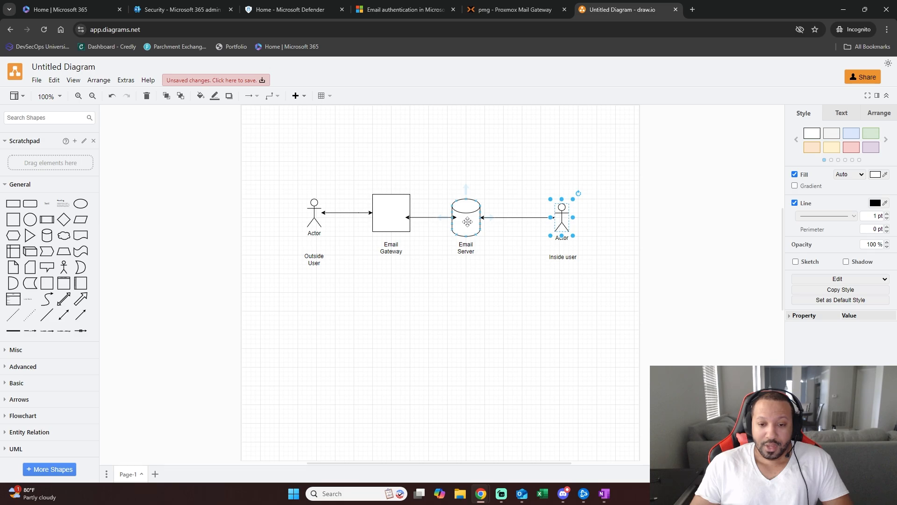
left_click(391, 222)
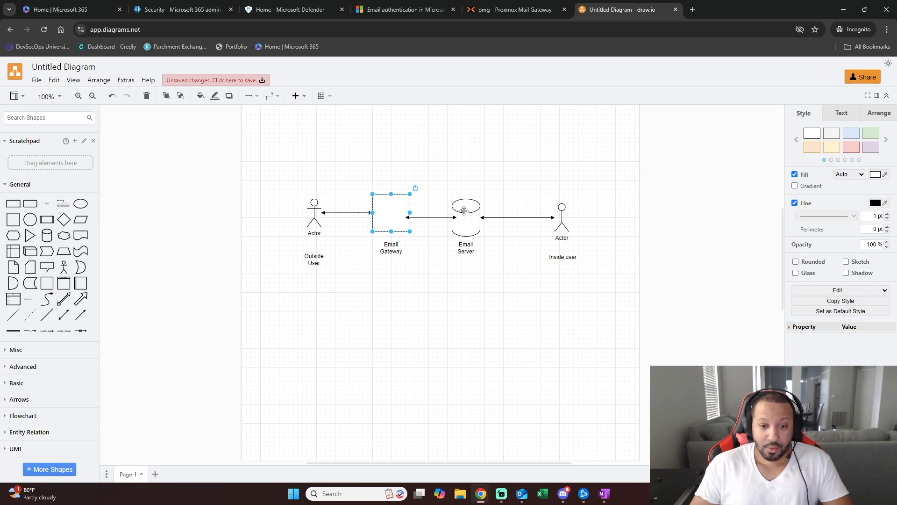
left_click(562, 207)
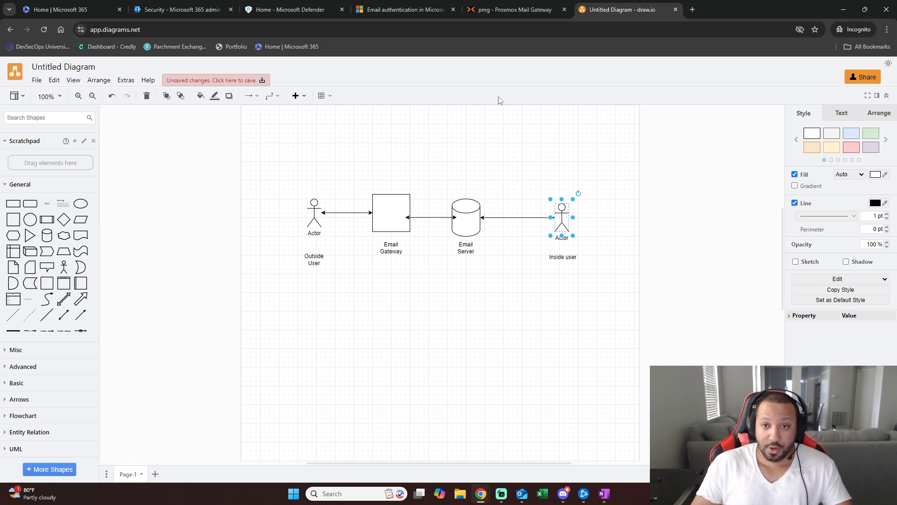
- In Proxmox Mail Gateway, begin adding a new filter rule, then cancel it
left_click(514, 6)
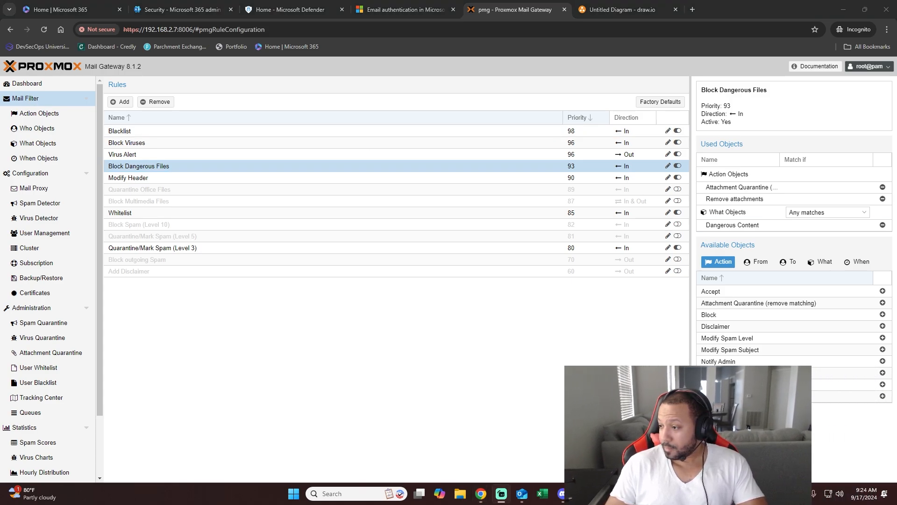
left_click(441, 347)
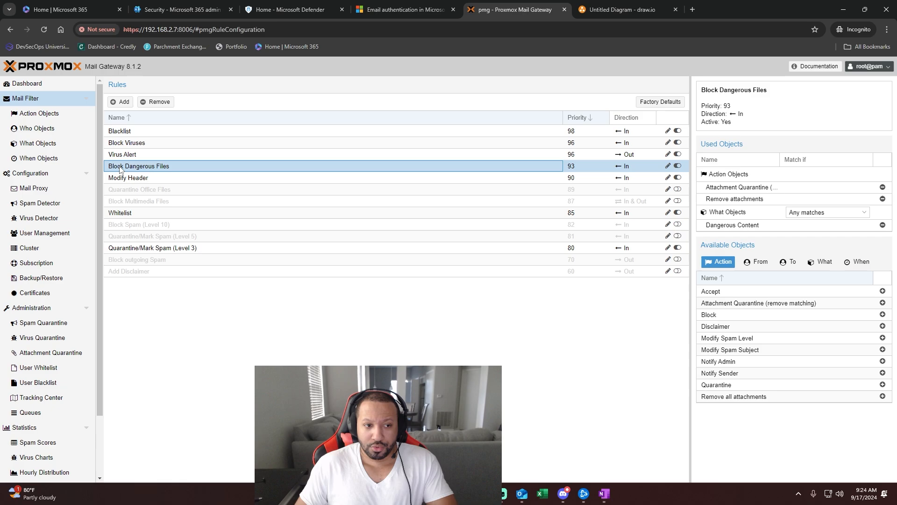
left_click(123, 102)
left_click(533, 229)
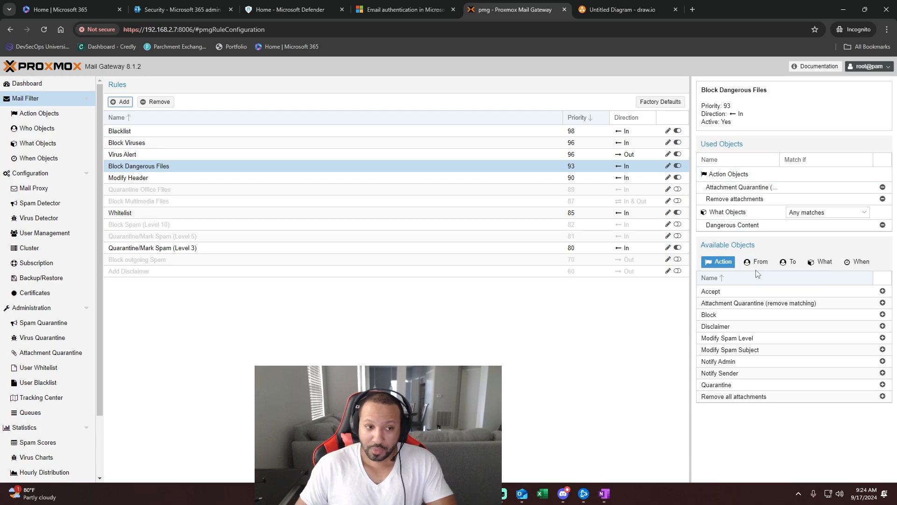
- Inspect the rule's attachment quarantine and Remove attachments actions and its Dangerous Content condition, then list What Objects
left_click(741, 187)
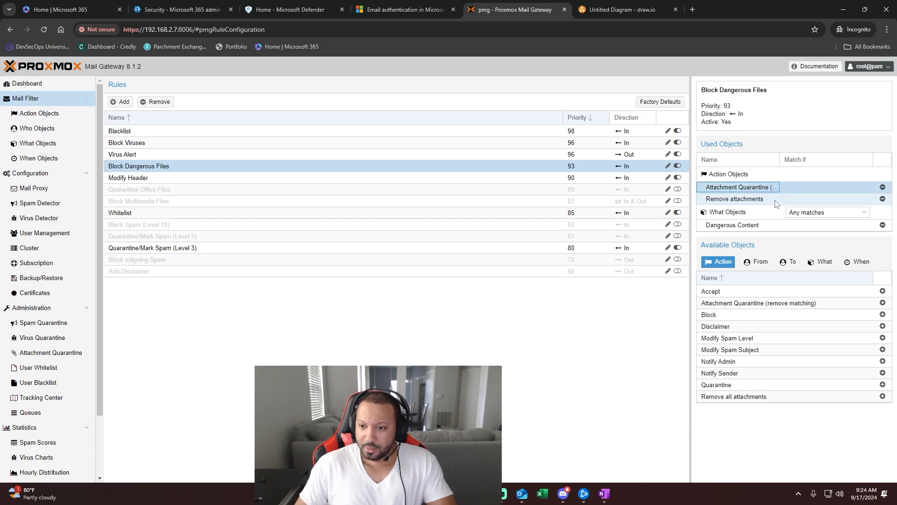
left_click(768, 199)
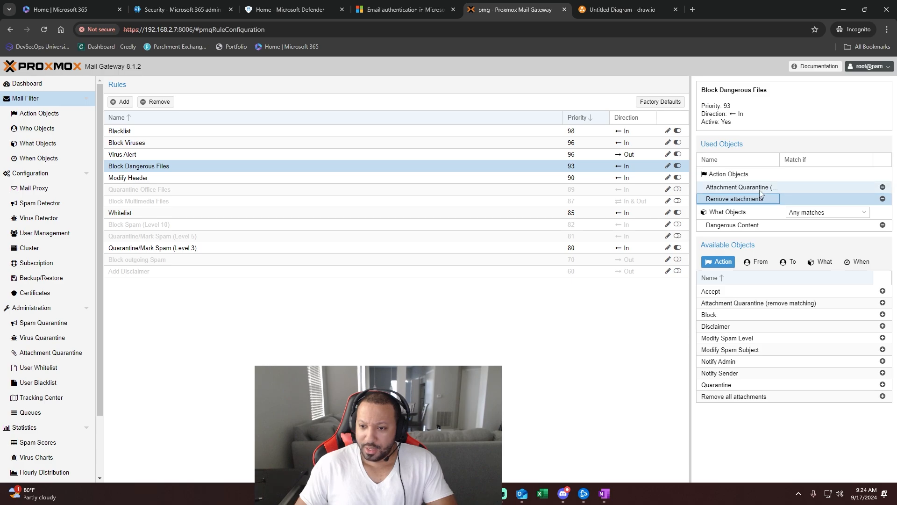
left_click(760, 189)
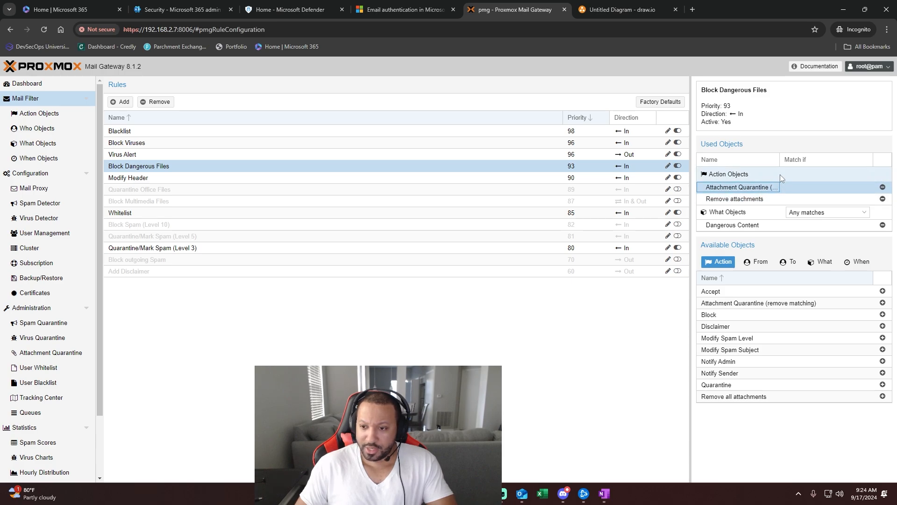
left_click(727, 227)
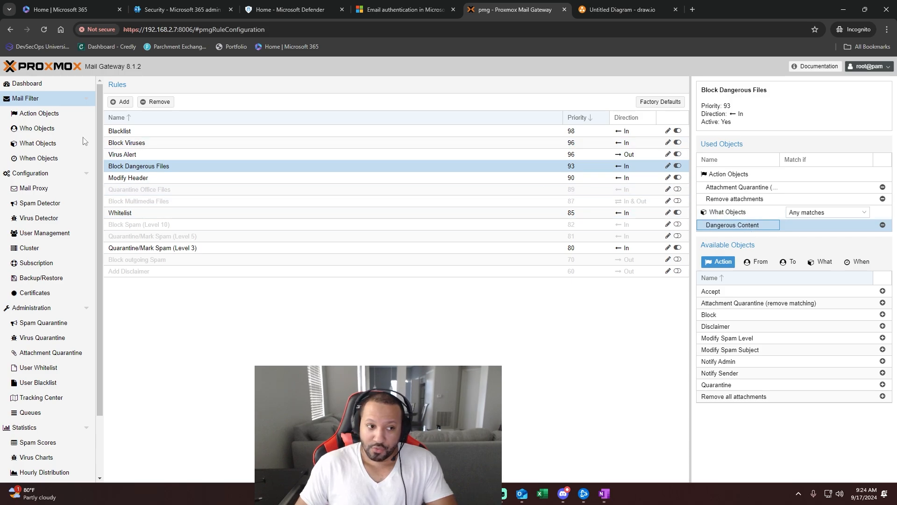
left_click(37, 149)
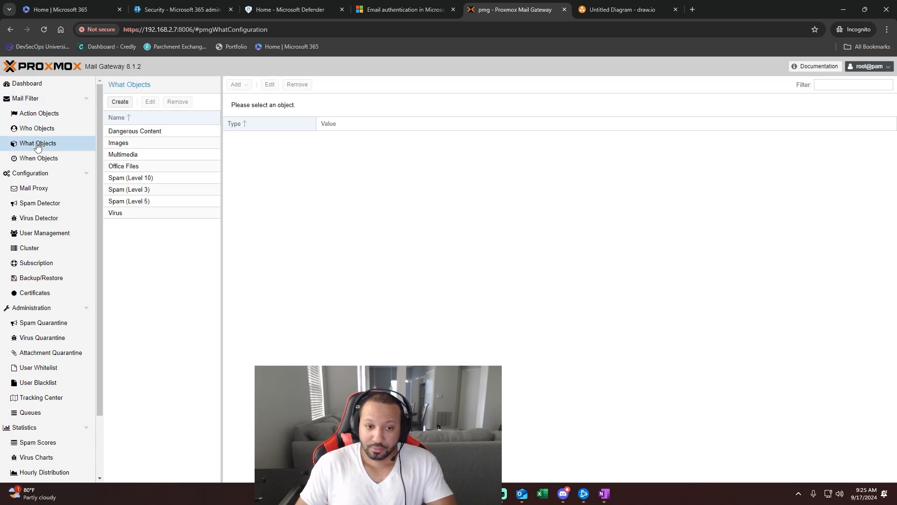
- Display Dangerous Content's five content-type filters and its vbs|pif|lnk|shs|shb filename matches
left_click(136, 133)
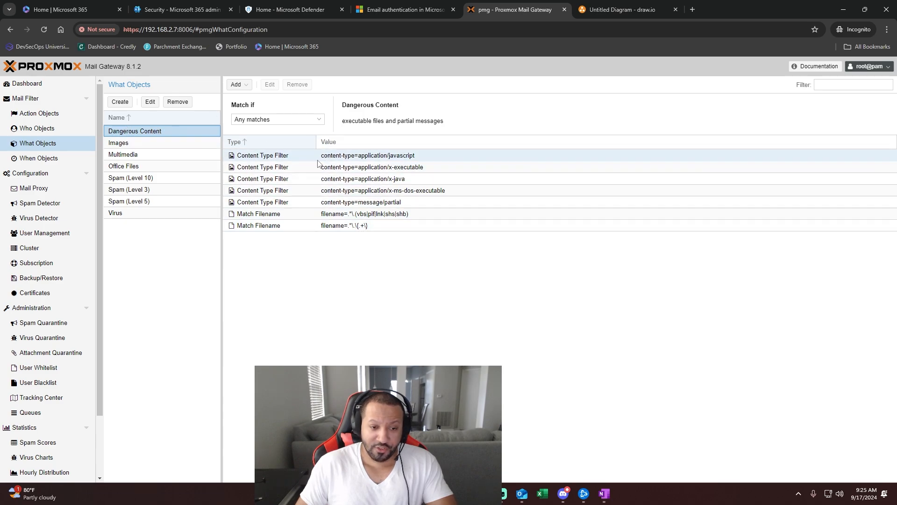
- Return to the Mail Filter Rules list, Blacklist (98) through Add Disclaimer (68)
left_click(33, 104)
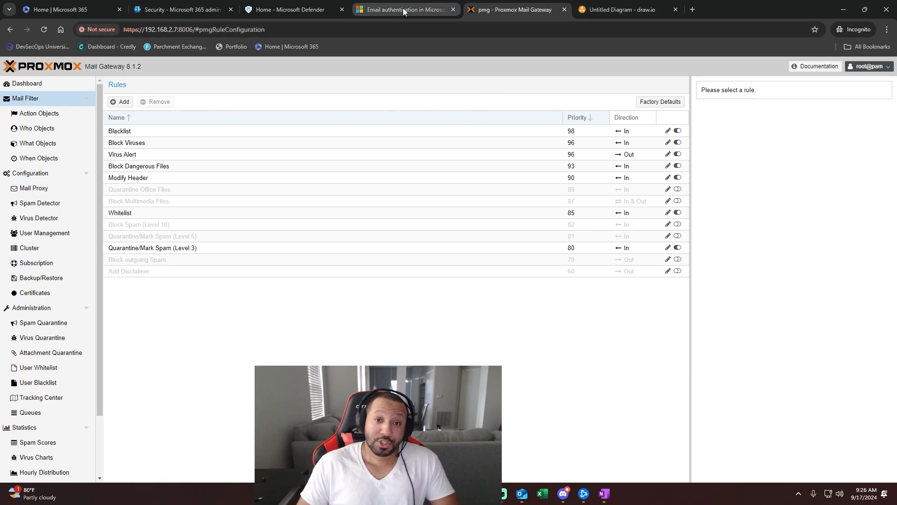
- Switch to the Defender portal and expand Email & collaboration to reveal Policies & rules
left_click(308, 11)
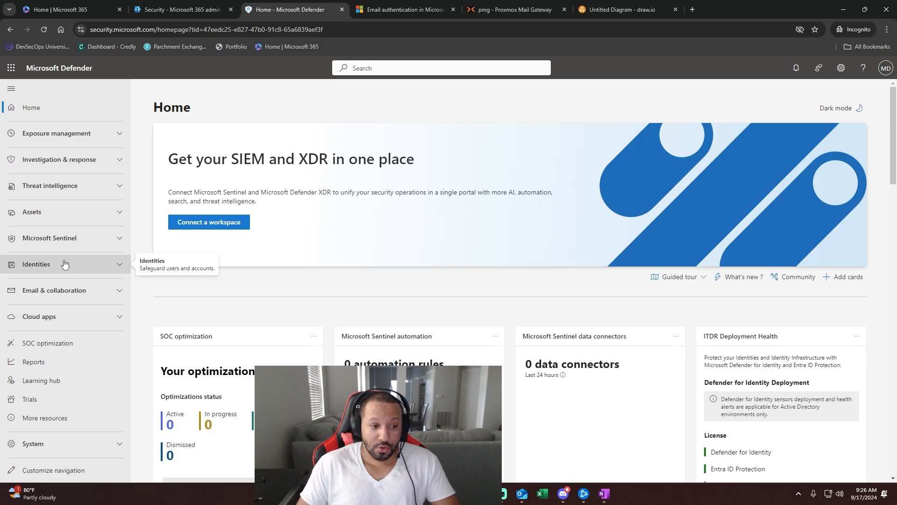
left_click(65, 290)
scroll(63, 307, "down", 1)
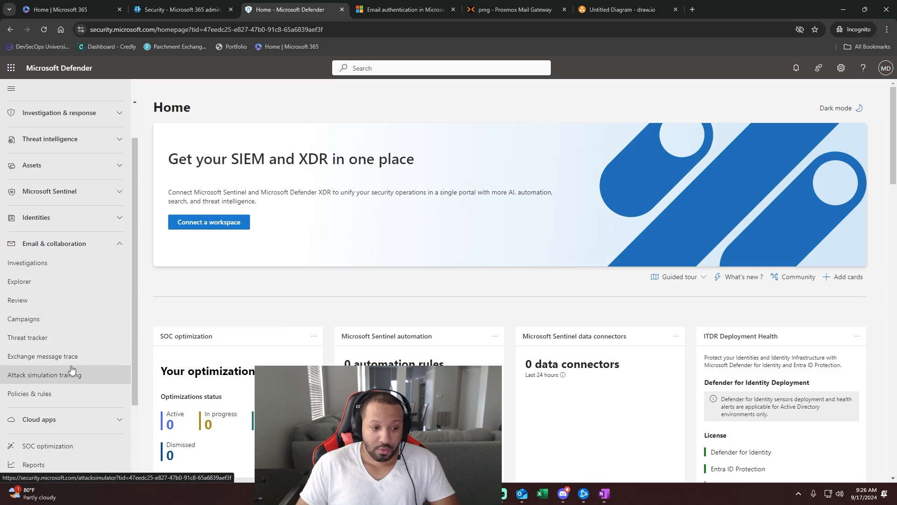
- Navigate Policies & rules > Threat policies > Anti-malware and edit the Default policy's protection settings
left_click(56, 396)
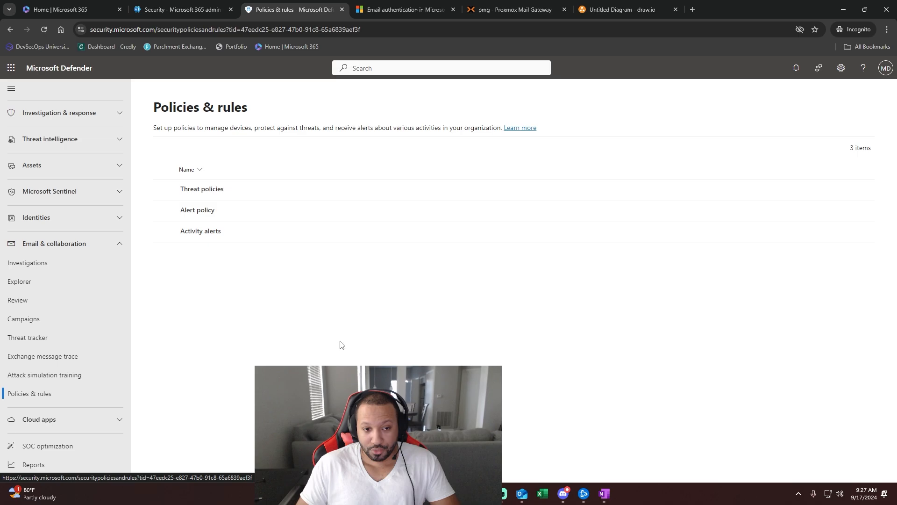
left_click(214, 193)
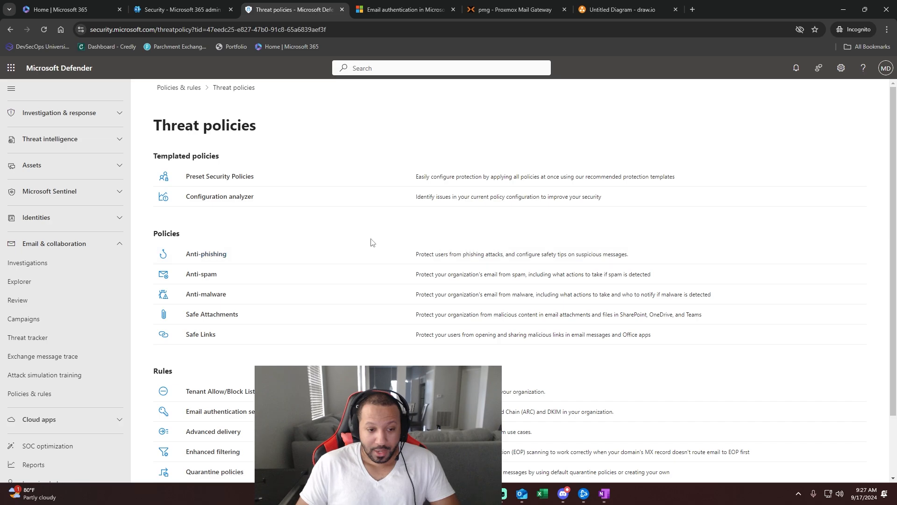
left_click(215, 298)
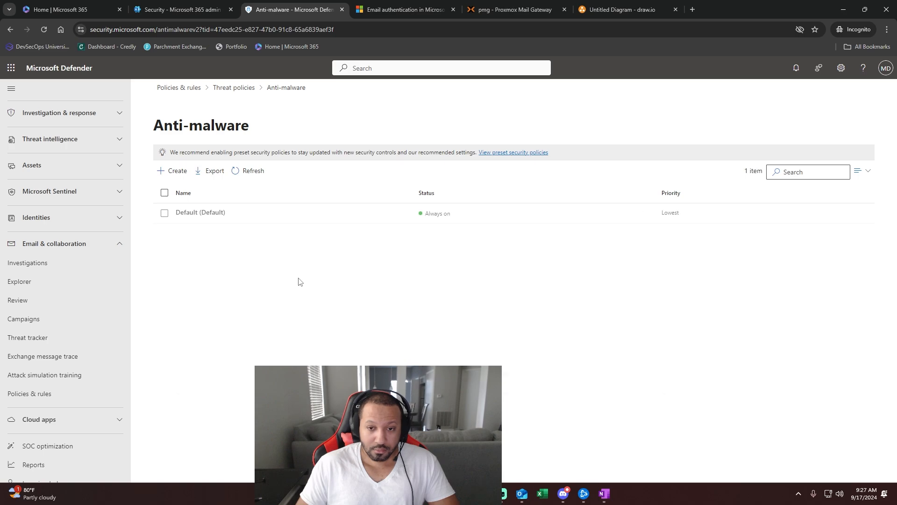
left_click(221, 214)
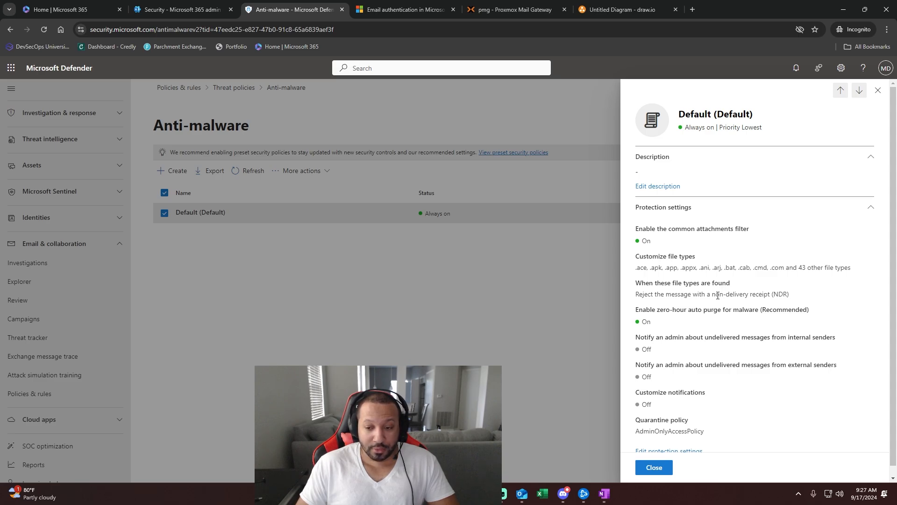
scroll(718, 295, "down", 1)
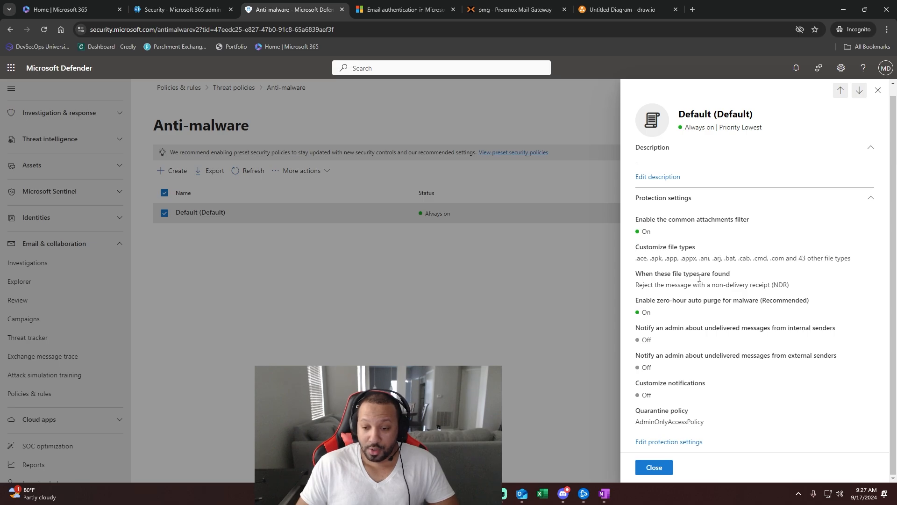
left_click(687, 442)
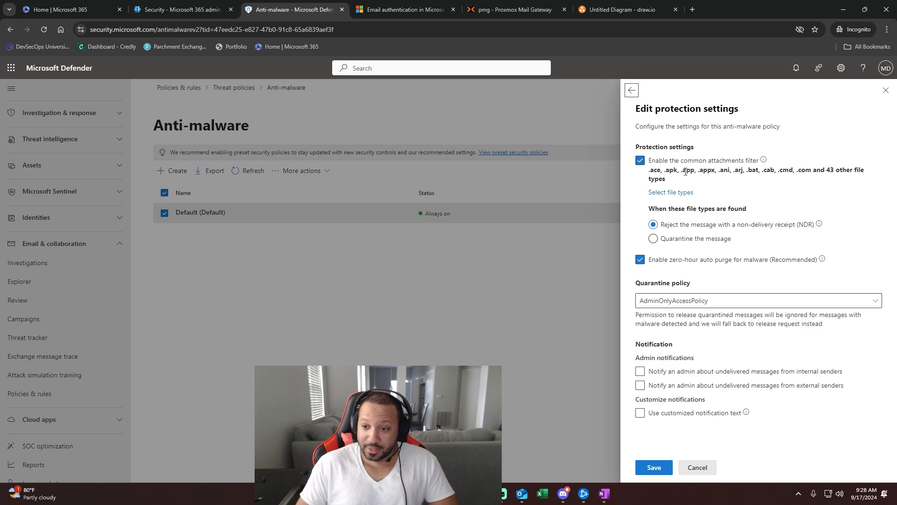
- Scroll through the full blocked file types list, then close both flyouts without saving changes
left_click(683, 193)
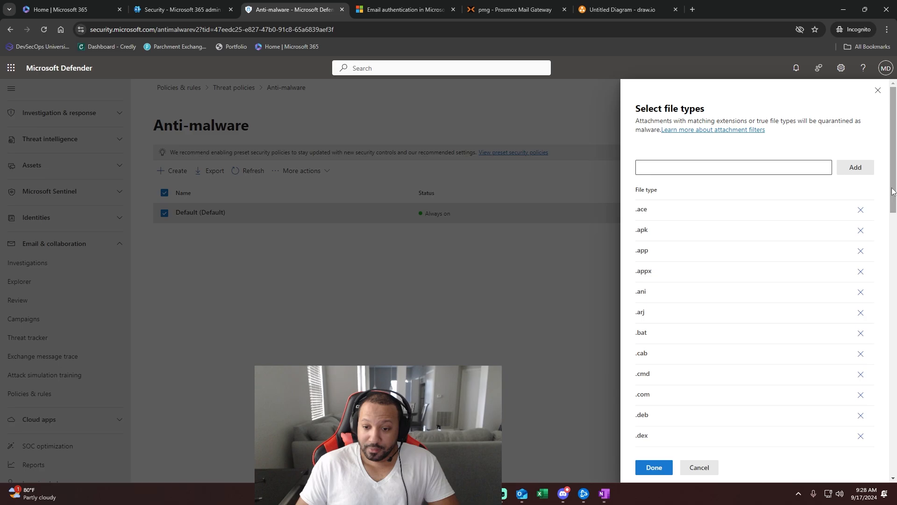
scroll(648, 280, "down", 5)
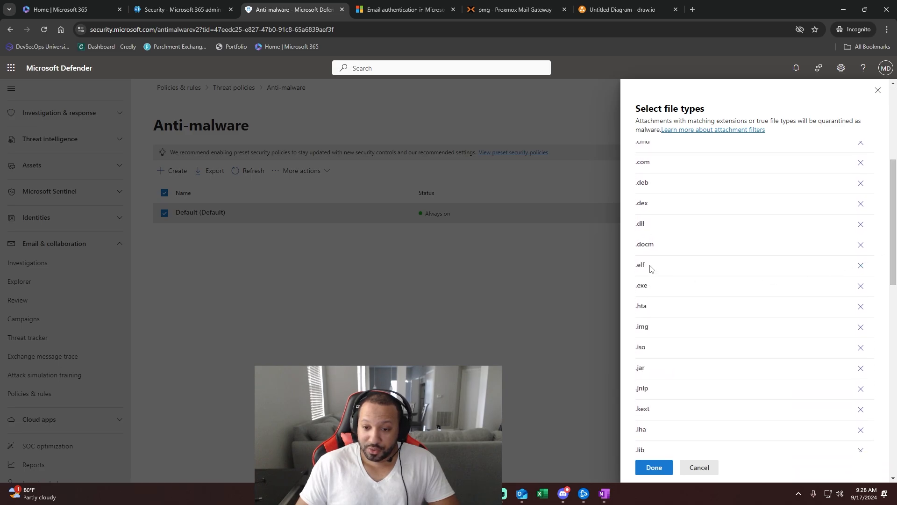
scroll(679, 292, "down", 5)
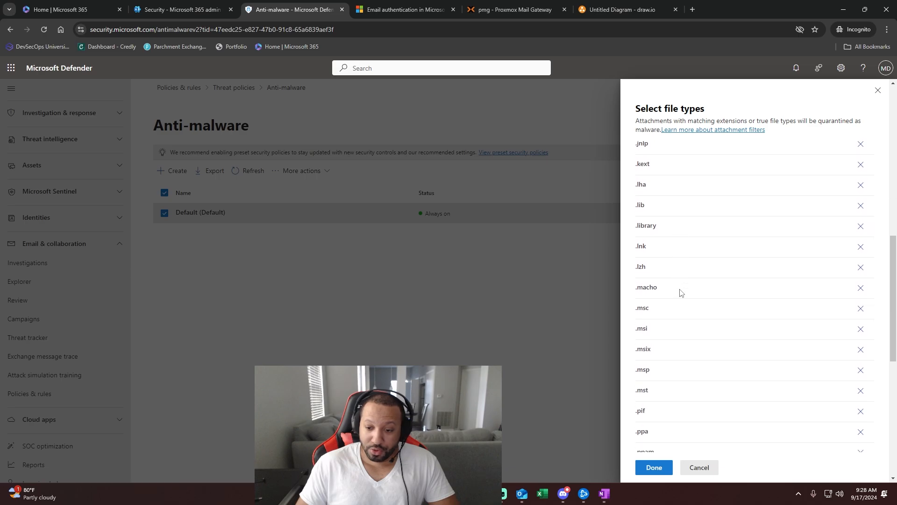
scroll(680, 293, "down", 10)
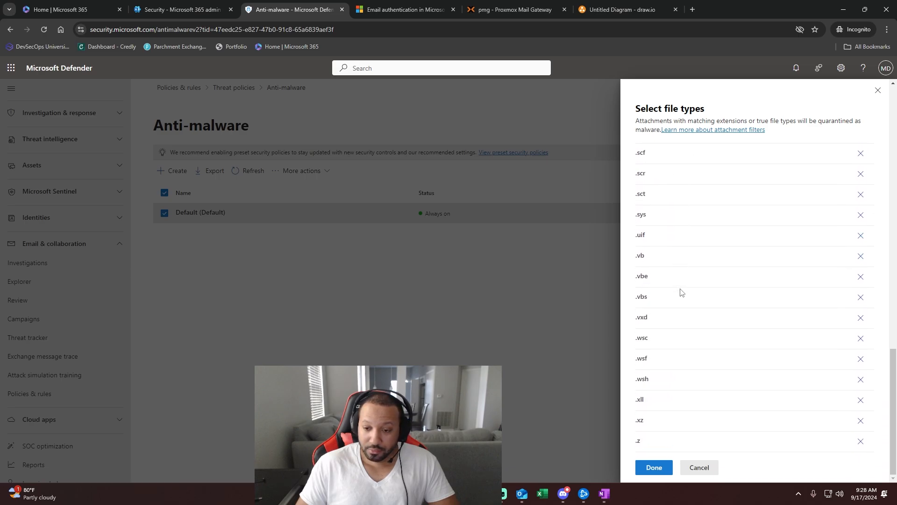
left_click(878, 91)
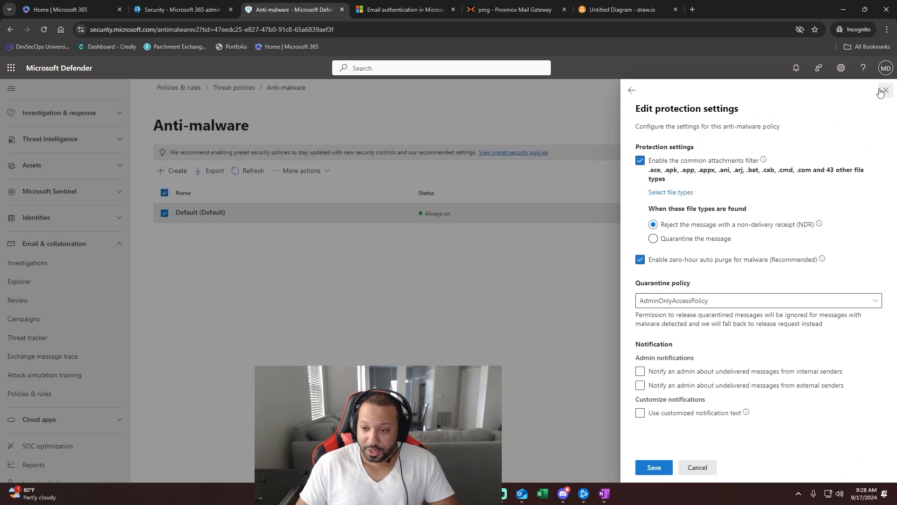
left_click(887, 91)
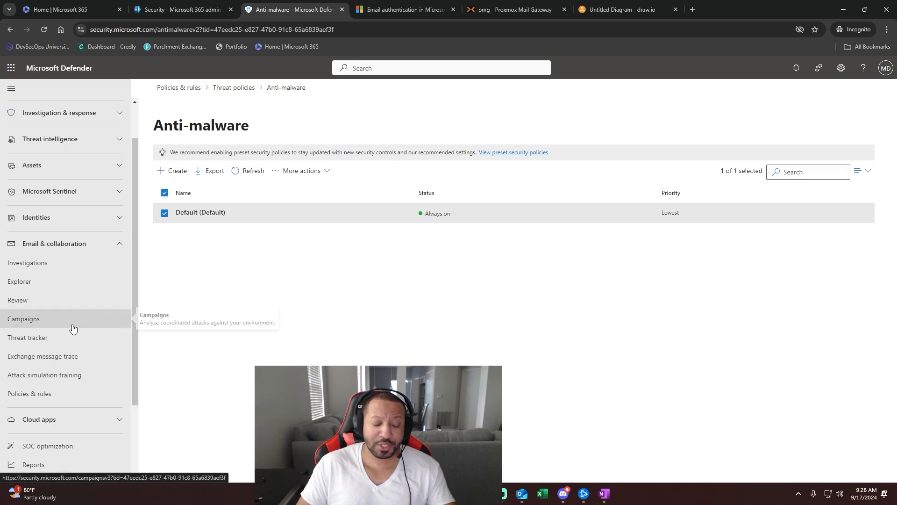
- Open the Simulations tab of Attack simulation training, currently showing no simulations
left_click(57, 382)
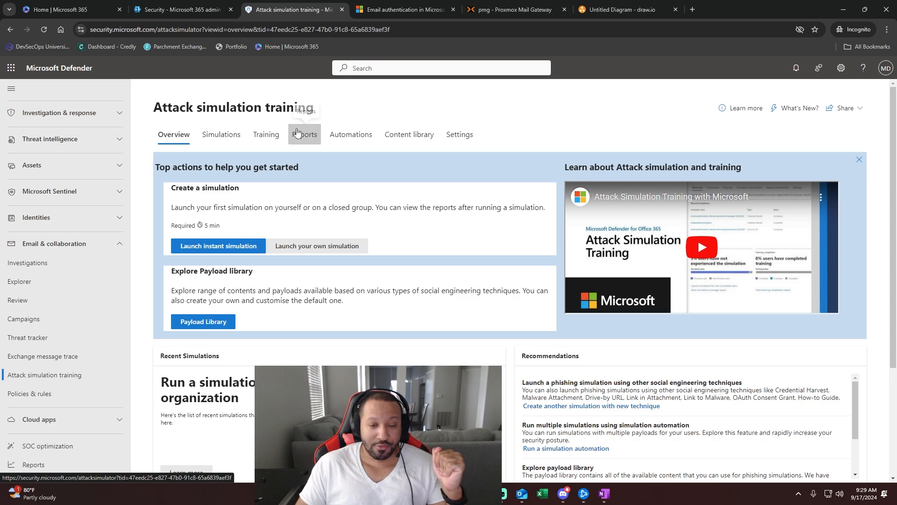
left_click(231, 140)
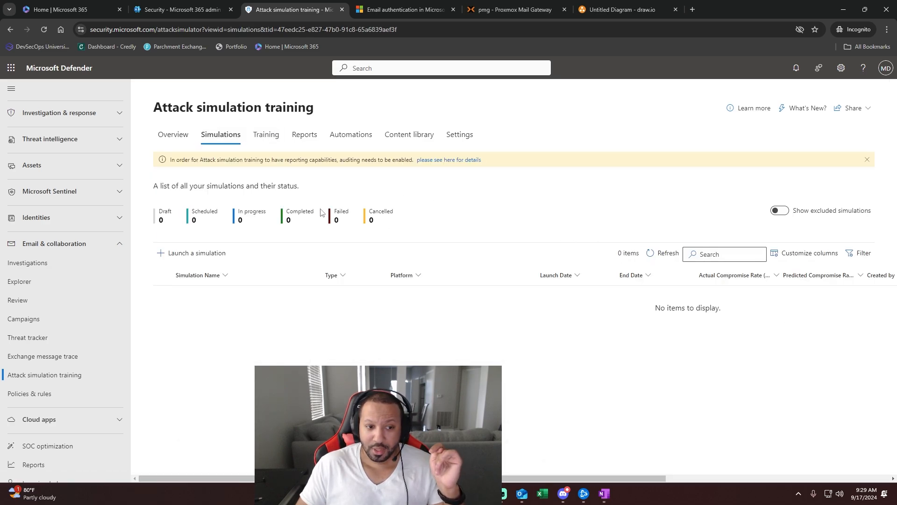
- Launch a new simulation and proceed with the Credential Harvest technique selected
left_click(198, 254)
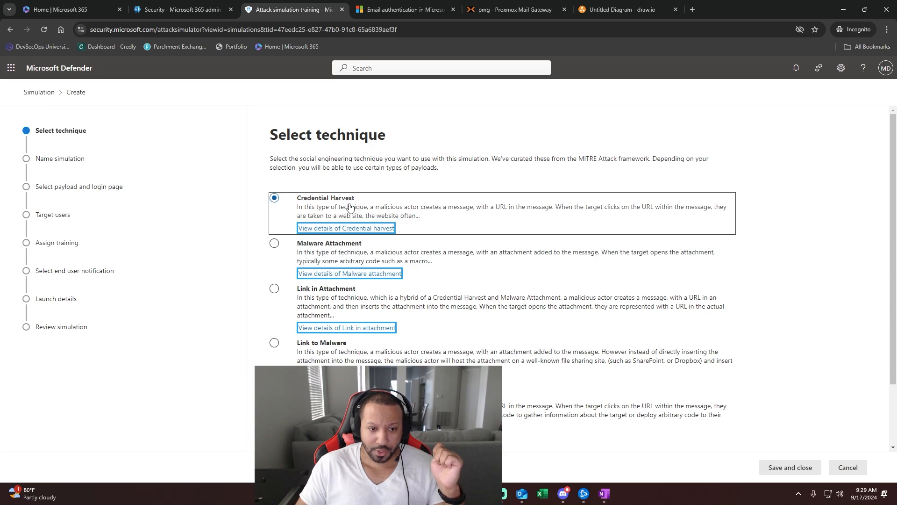
scroll(502, 271, "down", 2)
scroll(502, 271, "up", 1)
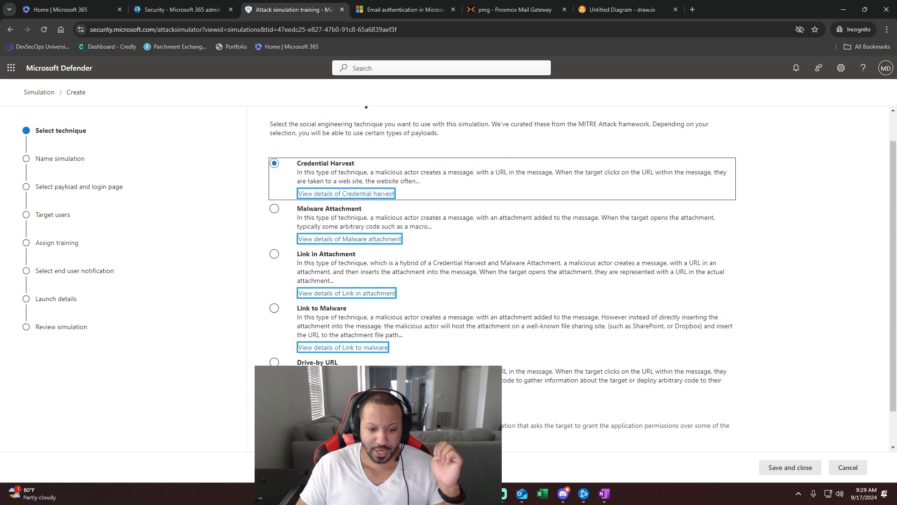
scroll(502, 271, "down", 1)
left_click(288, 467)
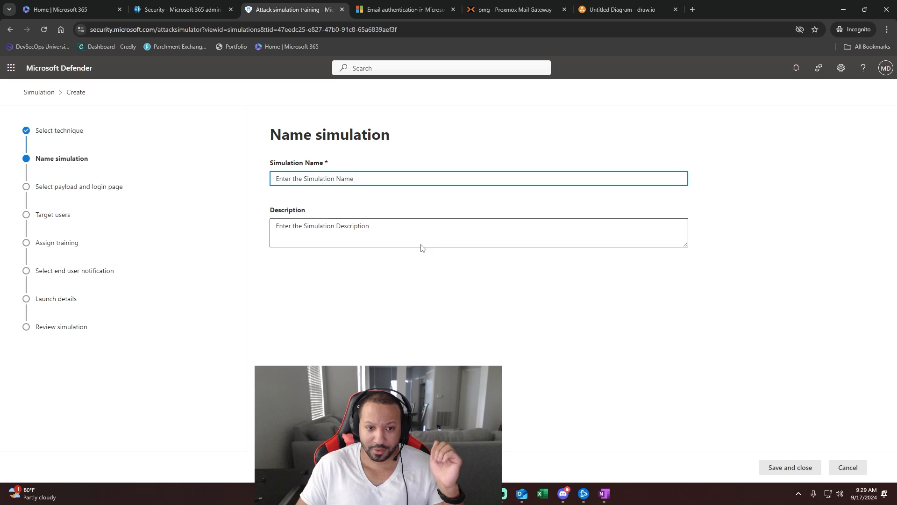
- Name the simulation 'test', browse the Global payloads, and preview the Reset Password email
type("test")
left_click(288, 467)
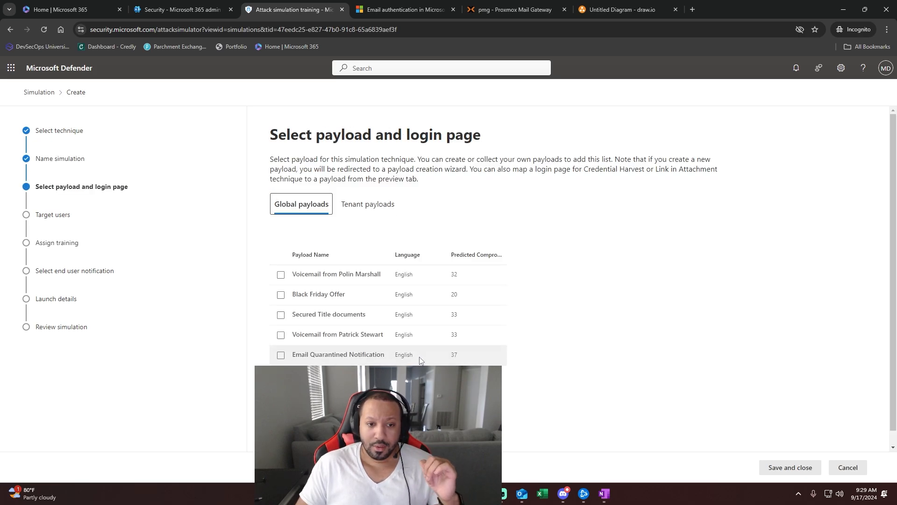
scroll(652, 335, "down", 1)
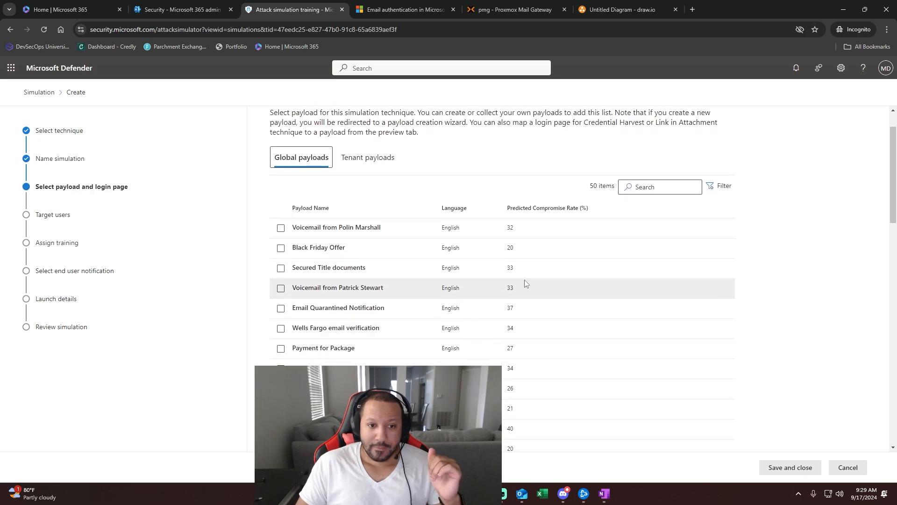
scroll(495, 261, "up", 1)
scroll(449, 267, "down", 1)
scroll(449, 268, "down", 1)
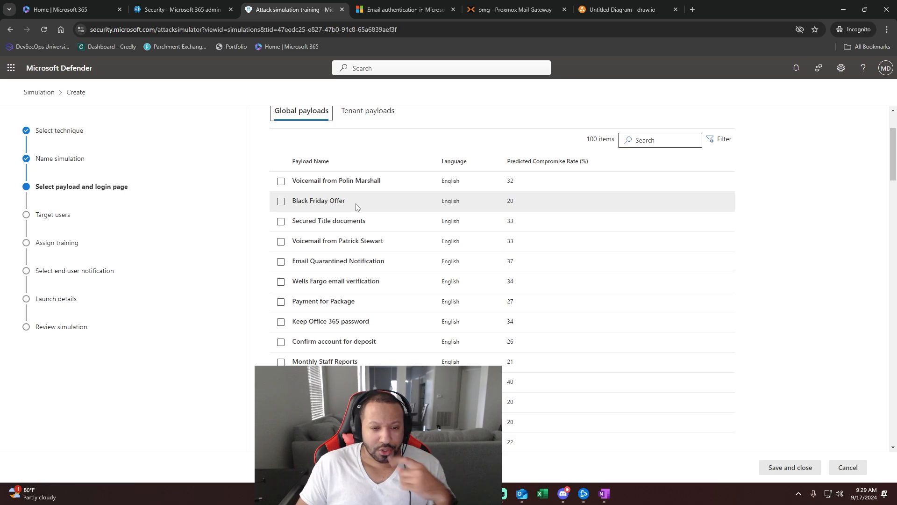
scroll(353, 206, "down", 2)
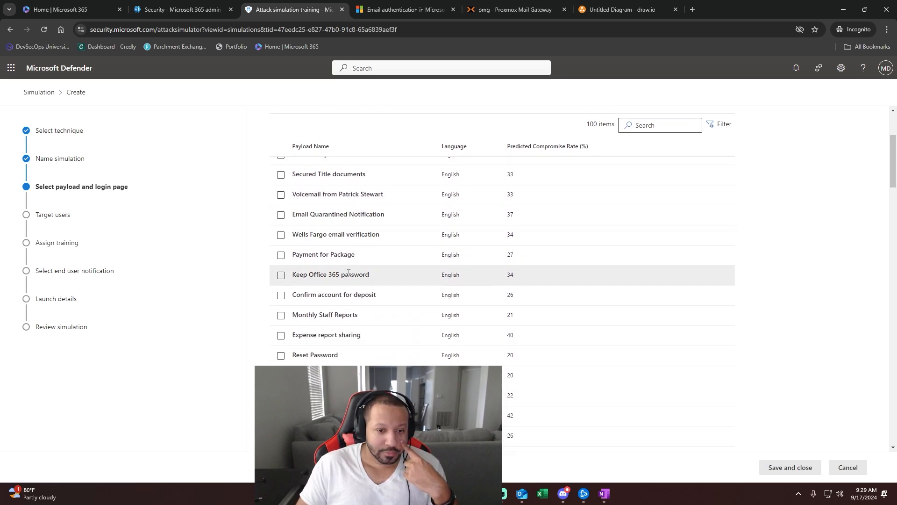
scroll(327, 255, "up", 2)
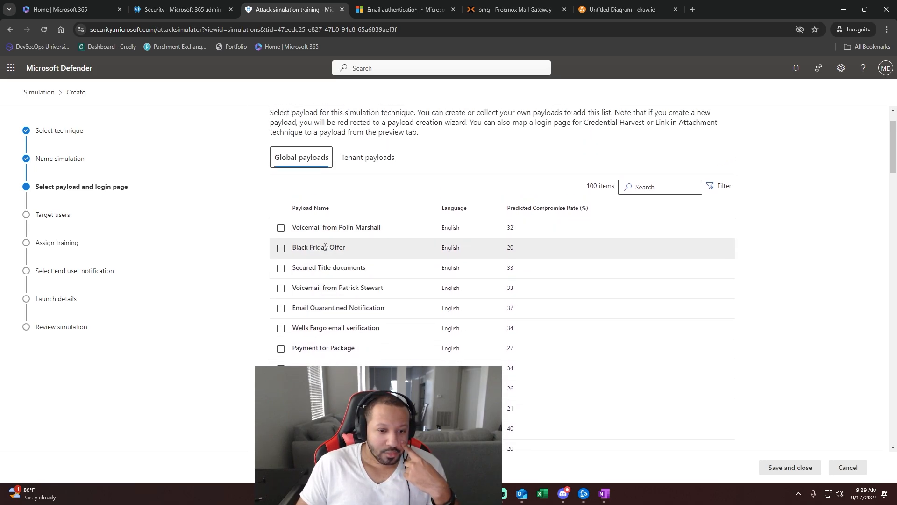
scroll(339, 238, "down", 2)
scroll(339, 238, "down", 2)
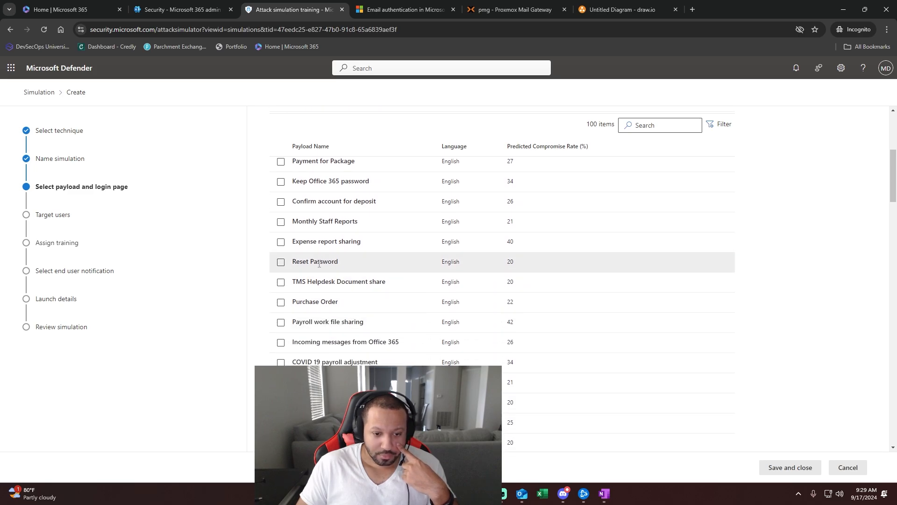
left_click(319, 262)
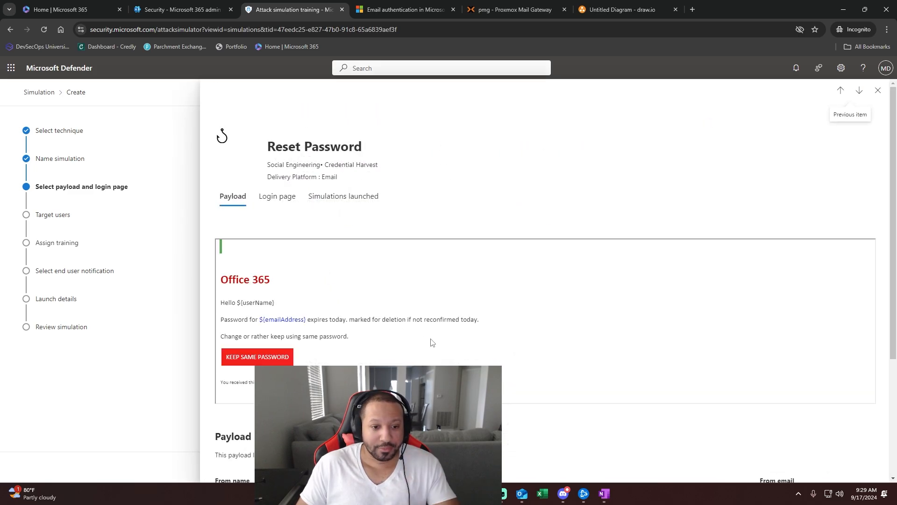
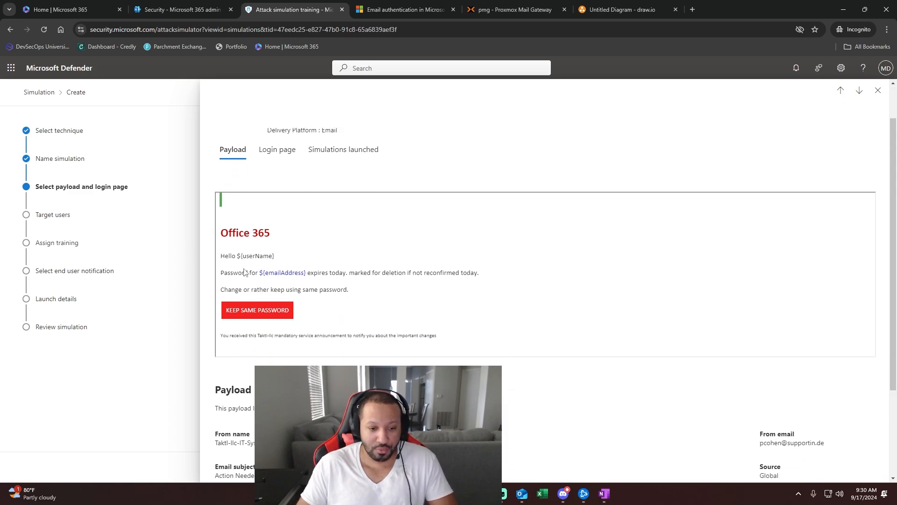
- Review the Reset Password payload details and close the flyout, keeping Reset Password selected
scroll(276, 267, "down", 3)
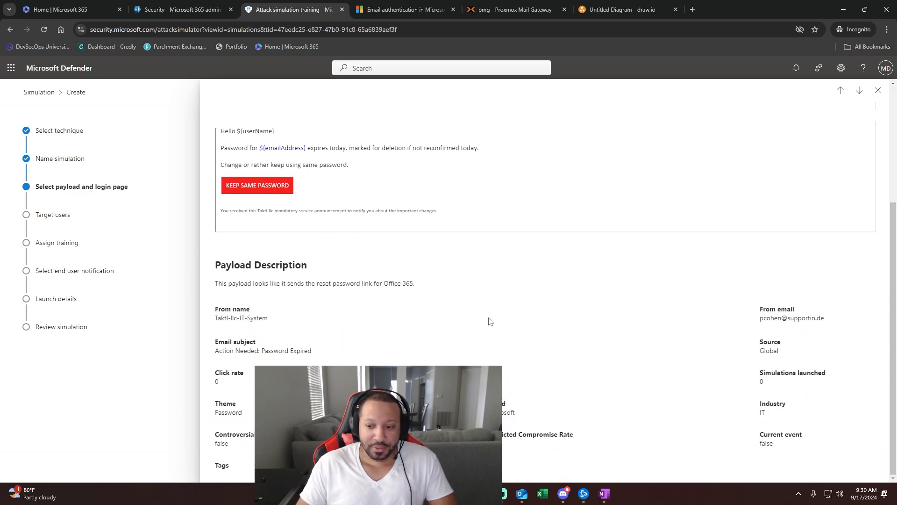
scroll(499, 332, "up", 3)
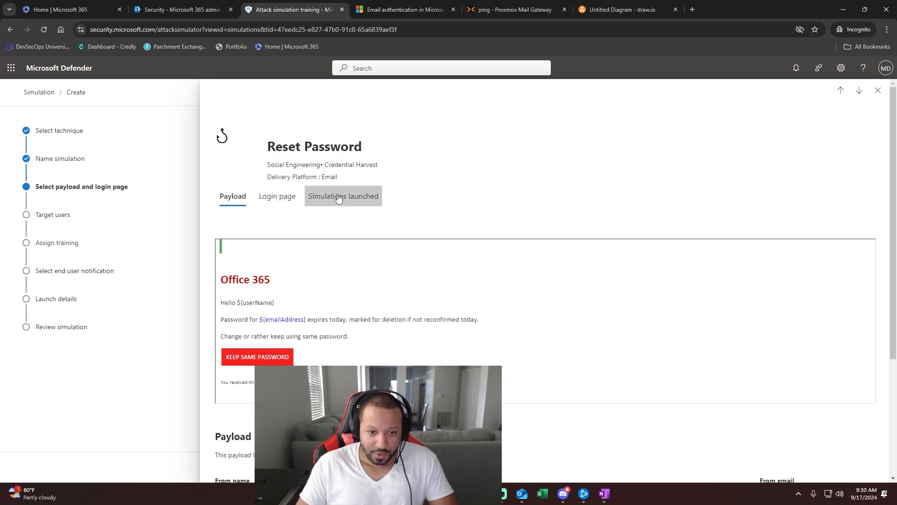
left_click(879, 91)
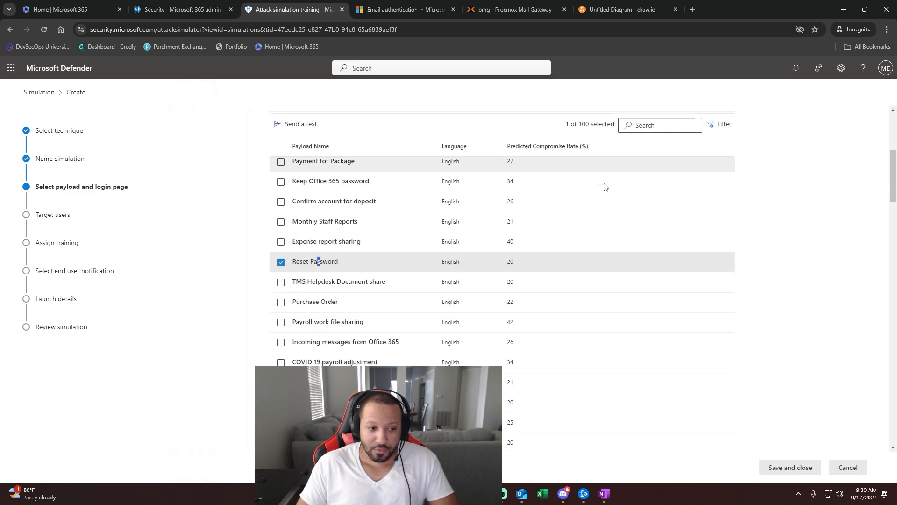
- Advance the simulation wizard to Target users and dismiss the alert about no users selected
left_click(54, 221)
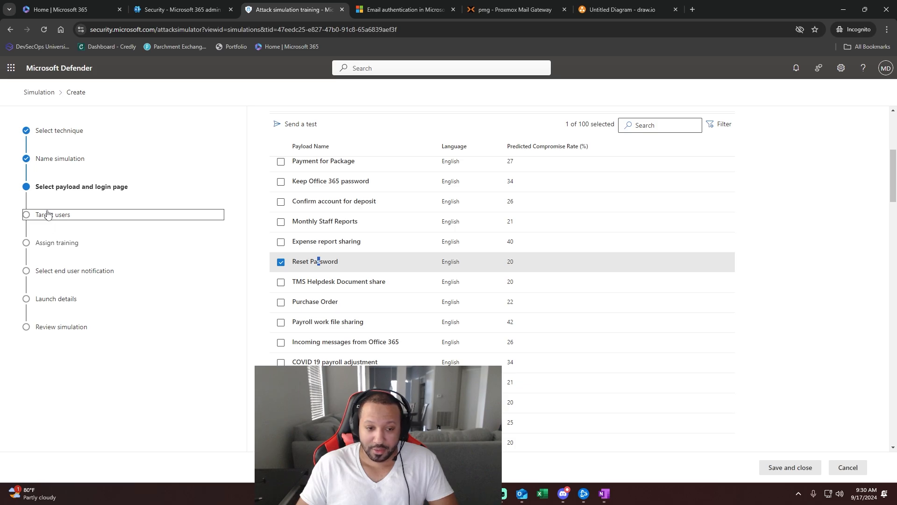
left_click(35, 216)
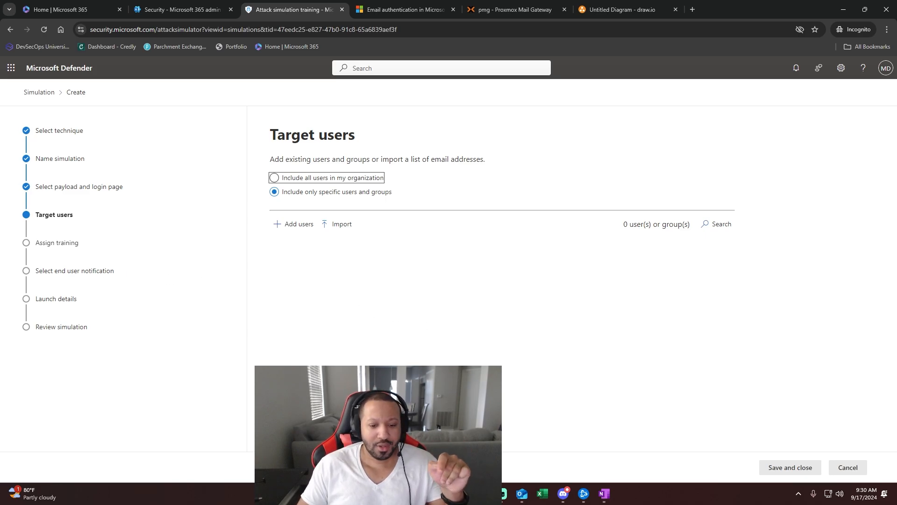
left_click(333, 467)
left_click(494, 292)
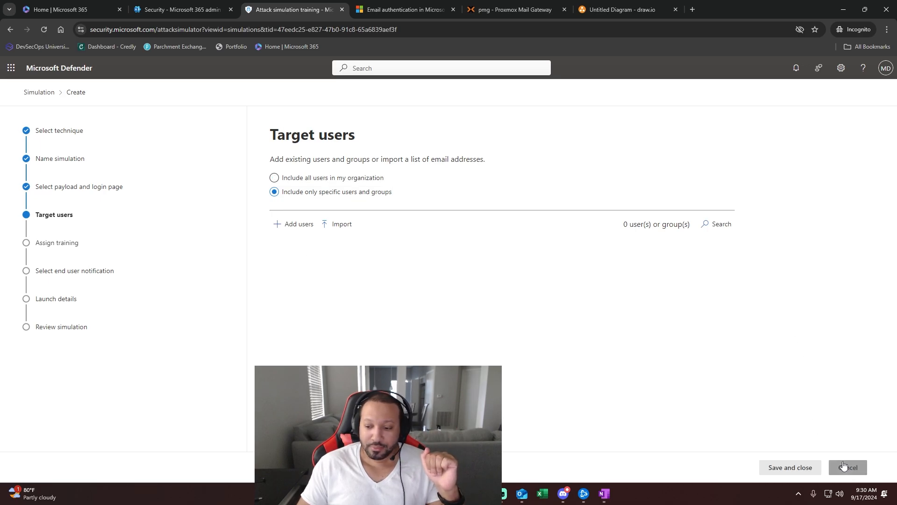
- Cancel the simulation and create a Training campaign named 'test', continuing past the name page
left_click(841, 467)
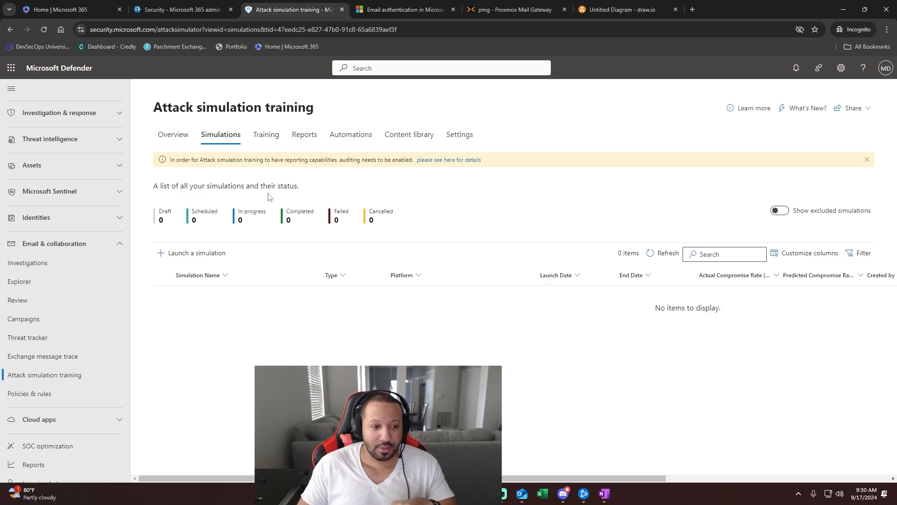
left_click(275, 141)
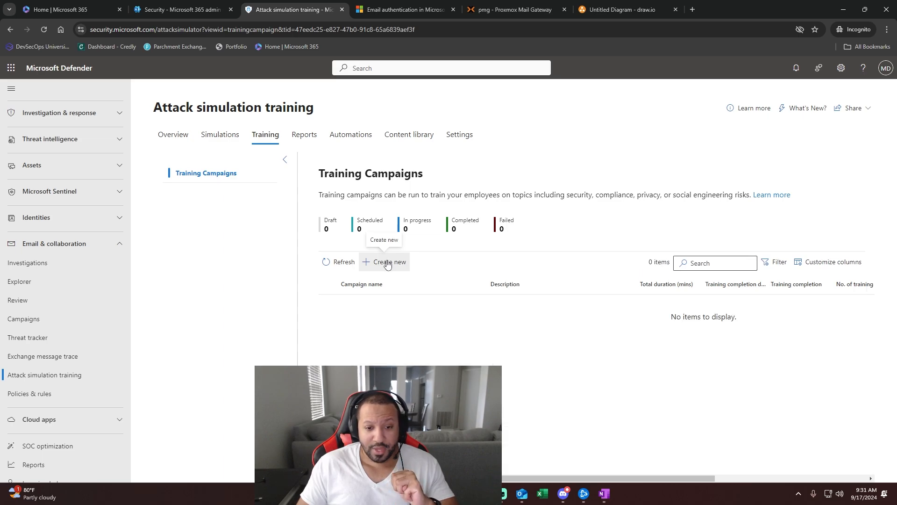
left_click(387, 263)
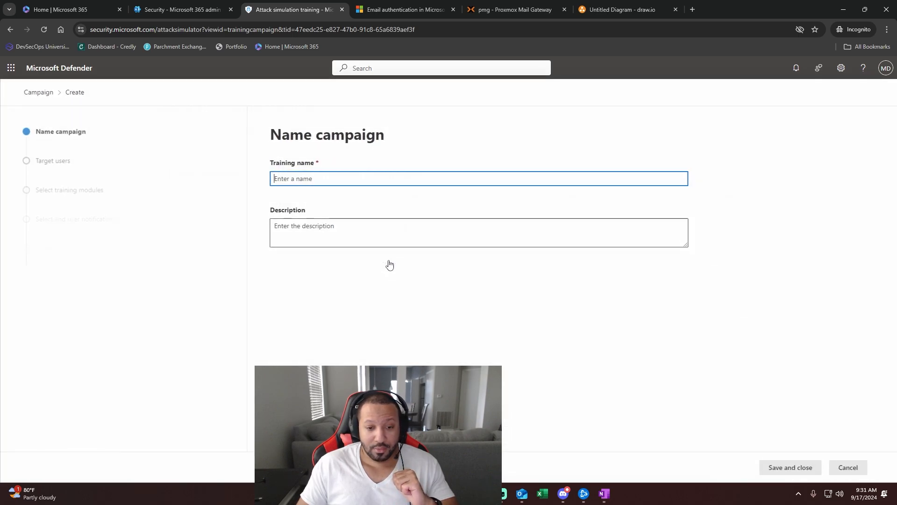
type("test")
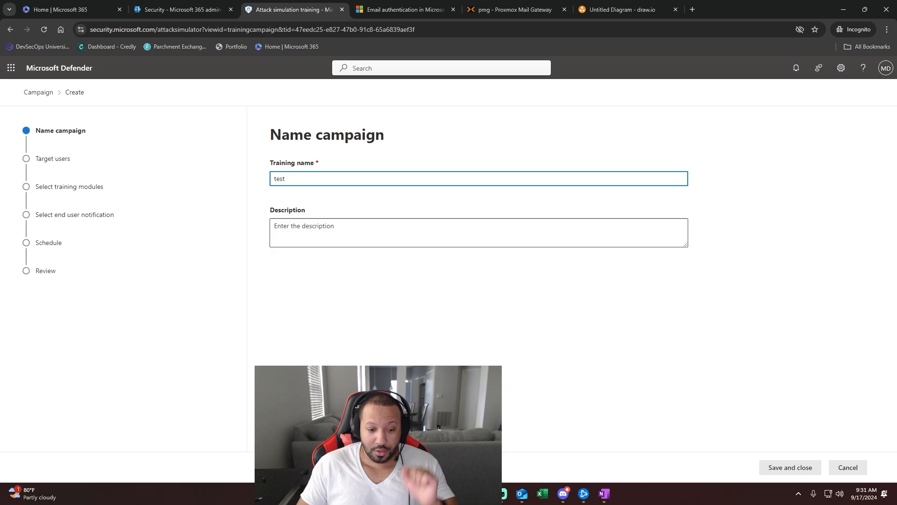
left_click(289, 467)
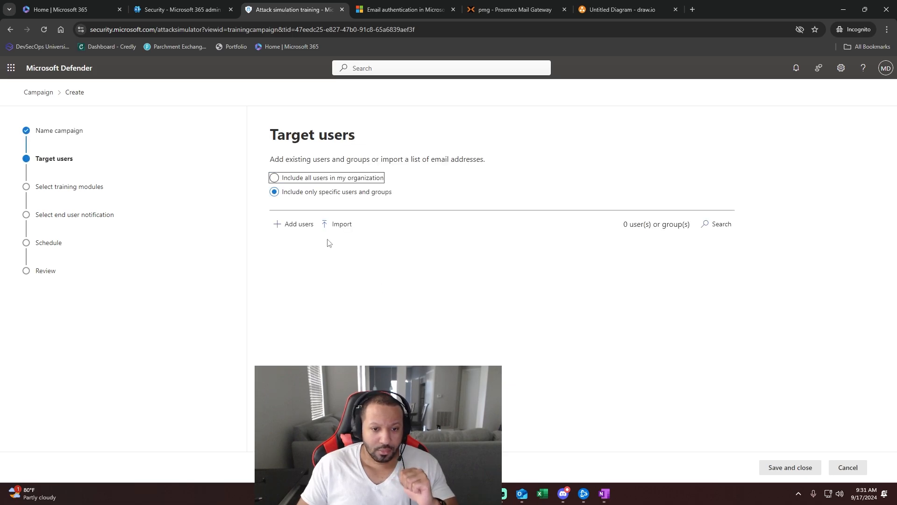
- Dismiss the missing target users alert and look at the add specific users panel, then close it
left_click(289, 467)
left_click(478, 286)
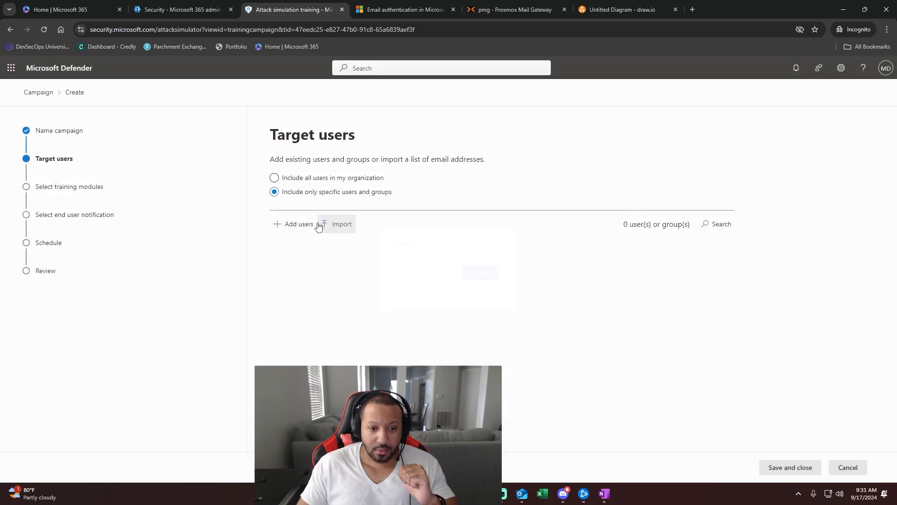
left_click(309, 224)
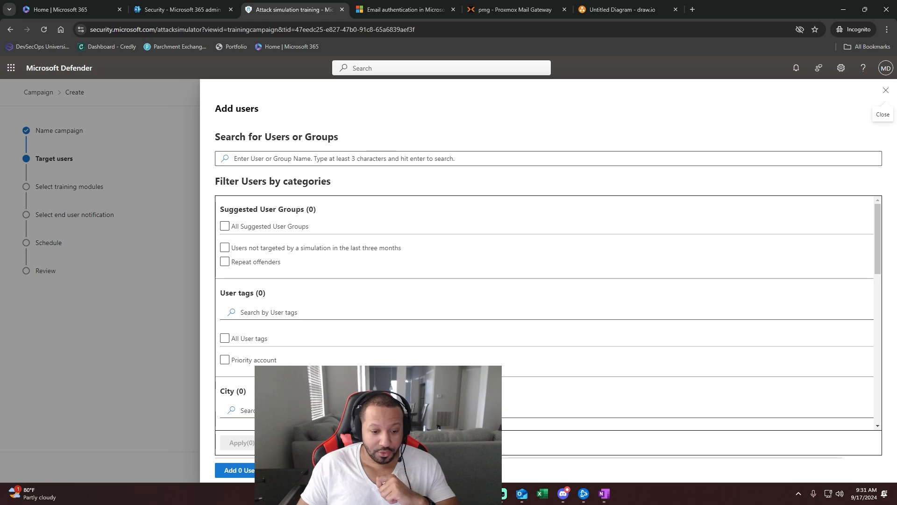
left_click(886, 90)
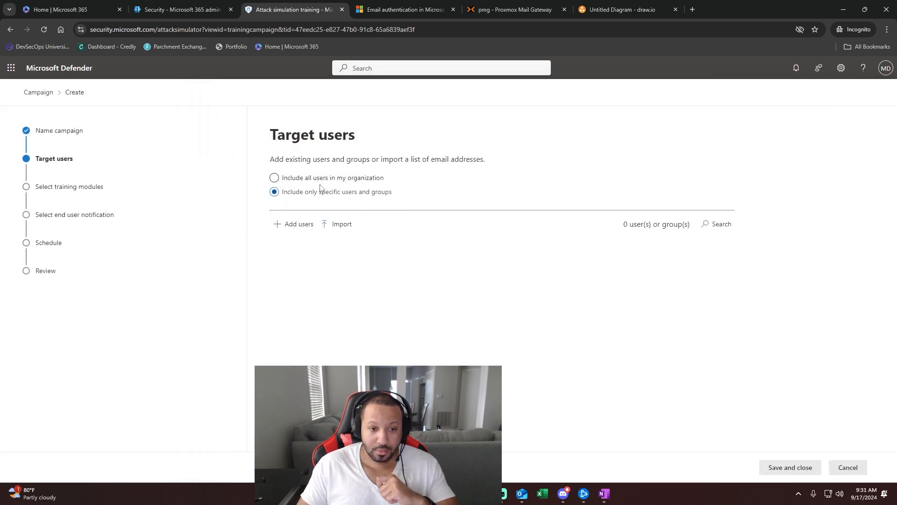
- Include all users in the organization, skip exclusions, and open the Add trainings list
left_click(305, 180)
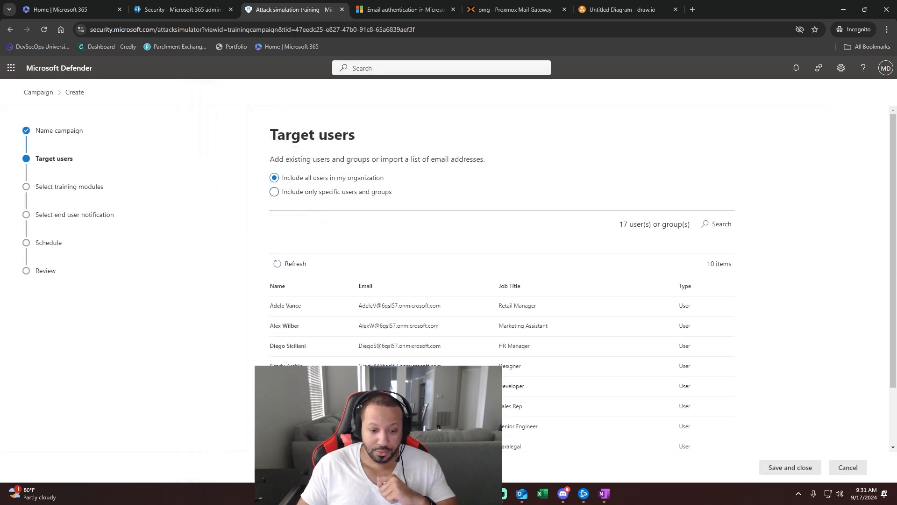
left_click(329, 467)
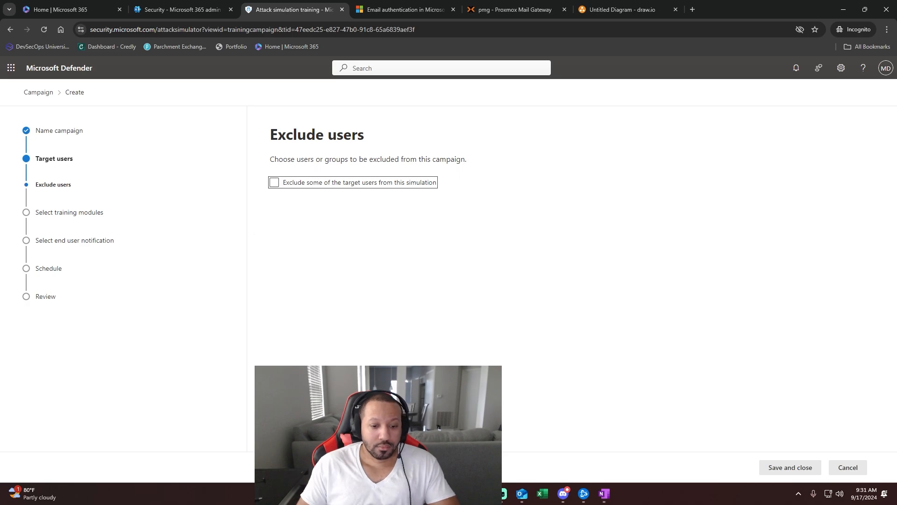
left_click(330, 467)
left_click(301, 201)
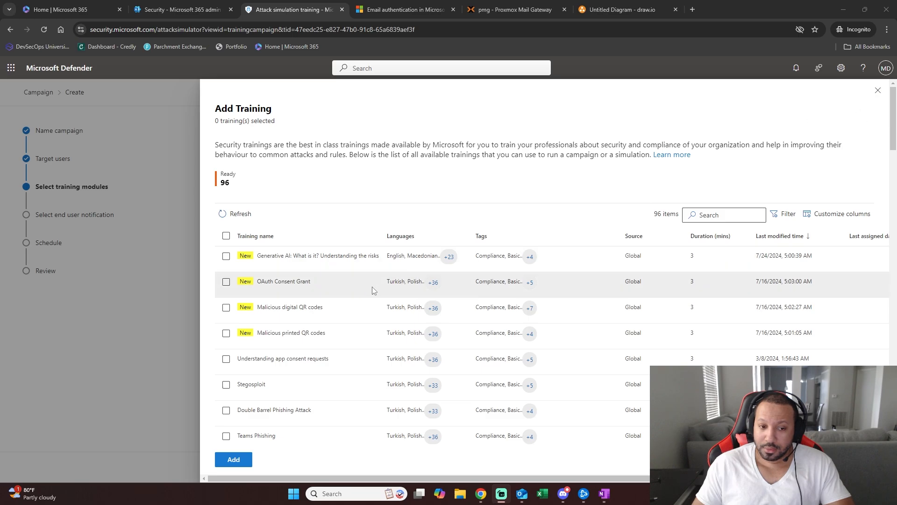
scroll(372, 290, "down", 4)
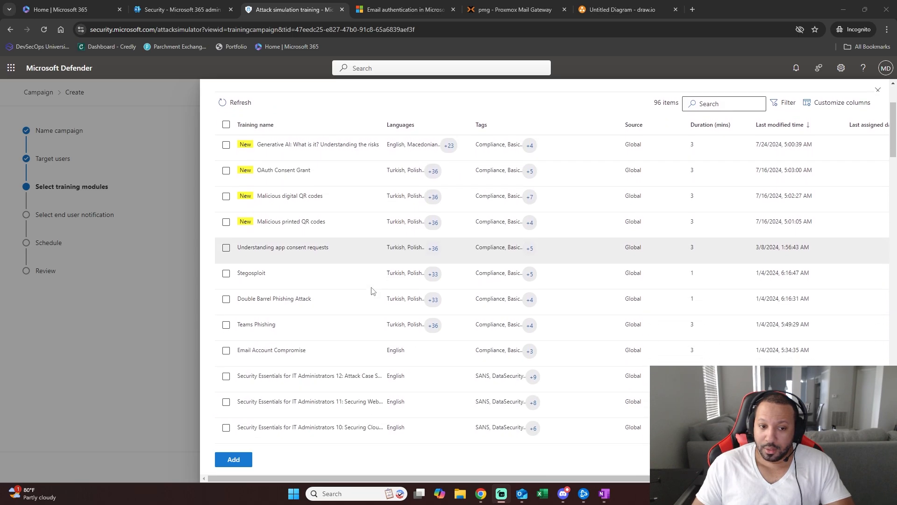
scroll(372, 290, "down", 2)
scroll(373, 290, "up", 3)
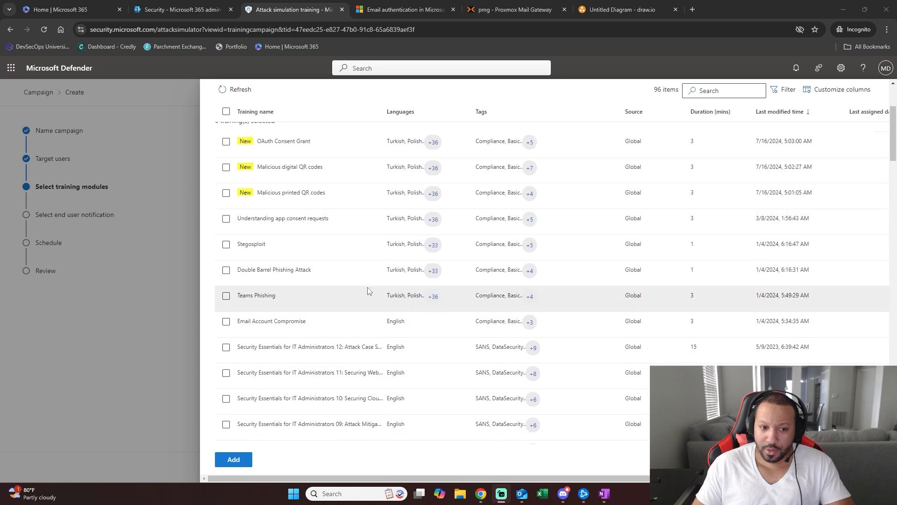
scroll(357, 294, "up", 2)
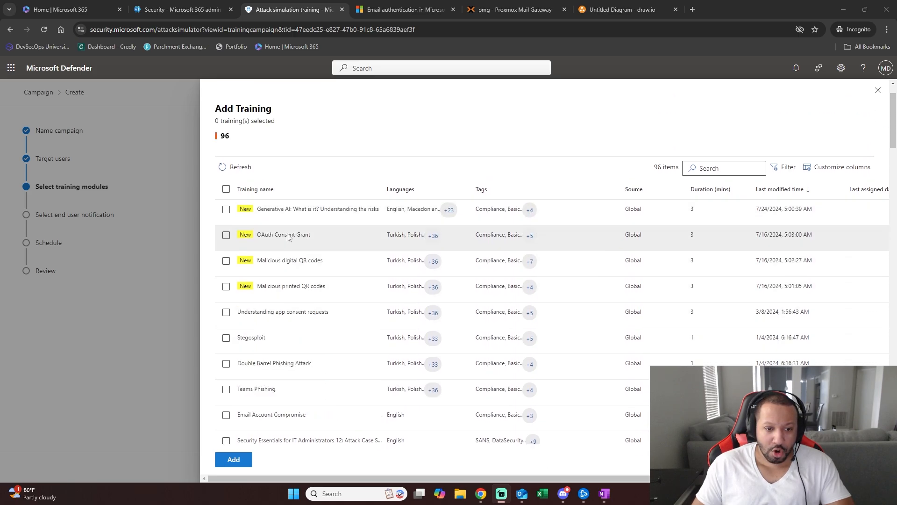
scroll(288, 237, "down", 9)
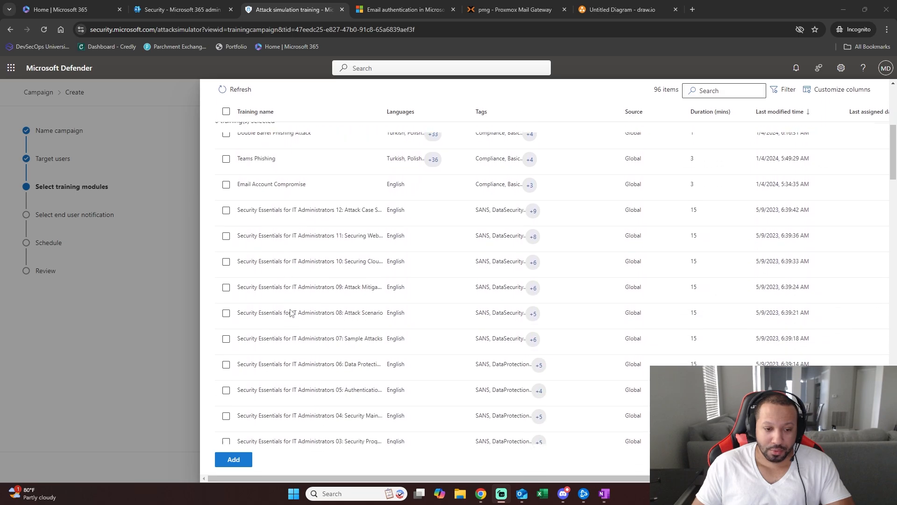
scroll(289, 313, "down", 2)
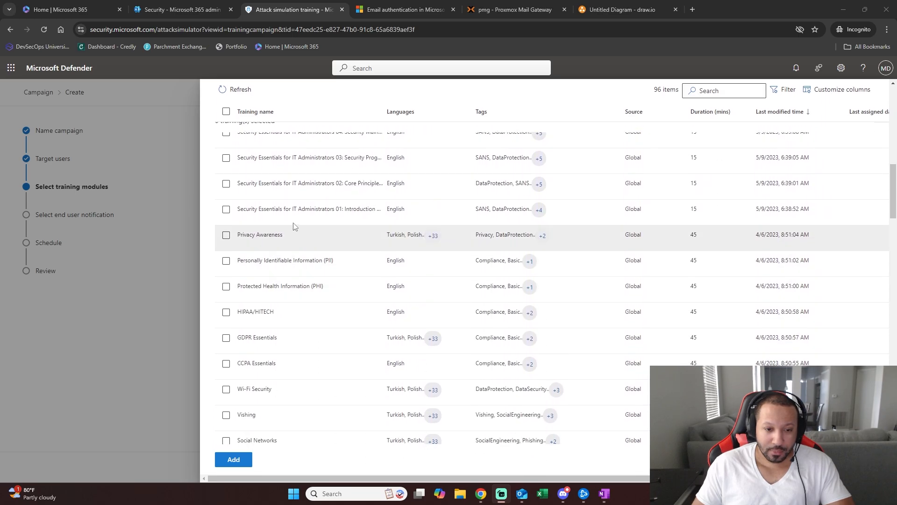
scroll(267, 305, "down", 2)
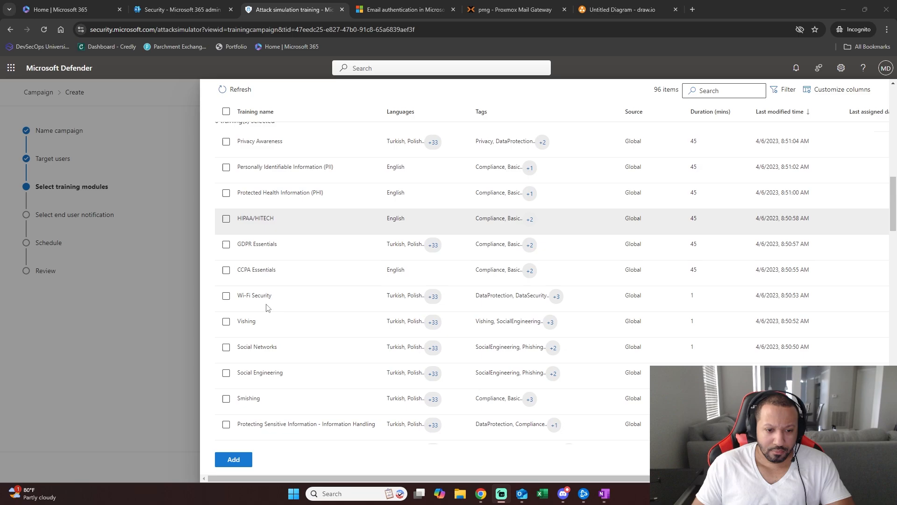
scroll(268, 307, "down", 2)
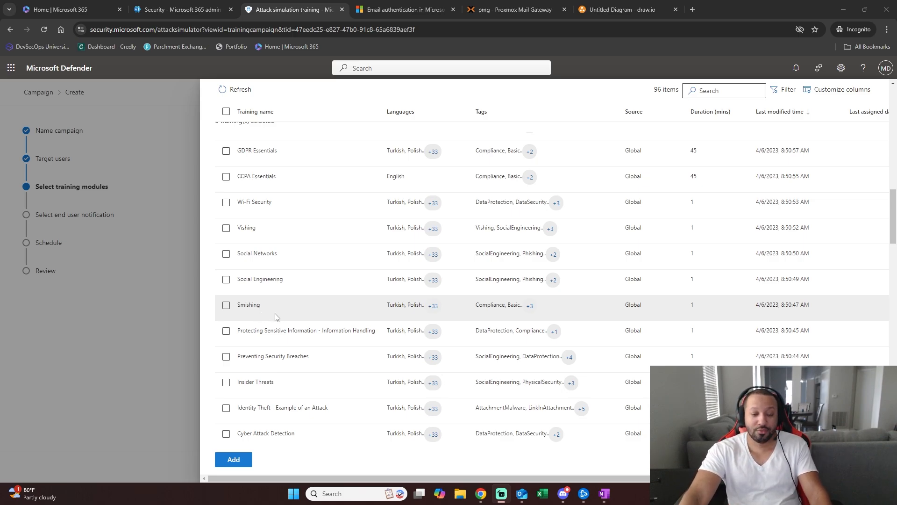
- Select the Smishing training module, review its details including languages, and close the pane
left_click(326, 309)
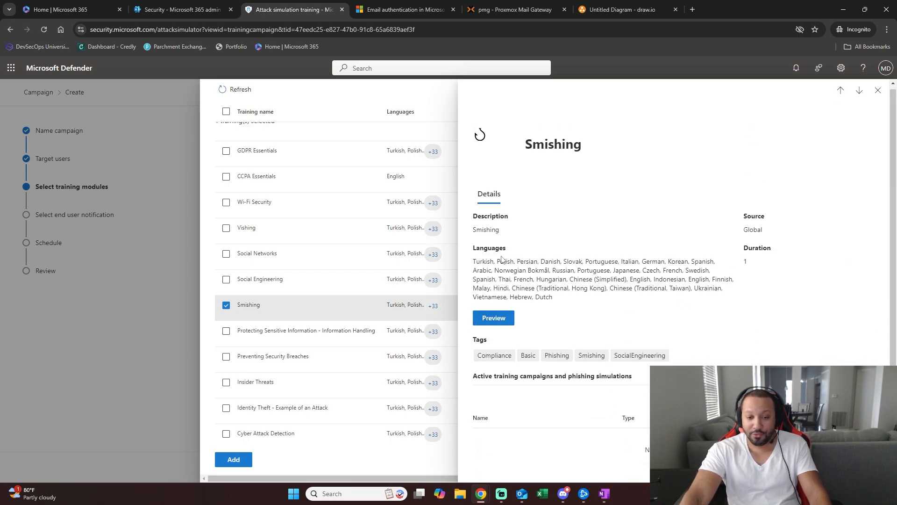
left_click_drag(482, 262, 584, 317)
left_click(598, 333)
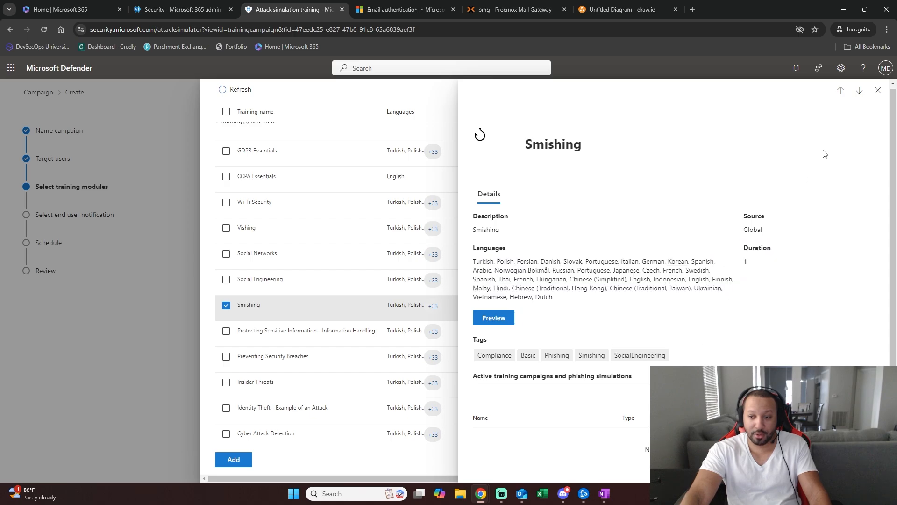
left_click(878, 90)
scroll(815, 348, "up", 8)
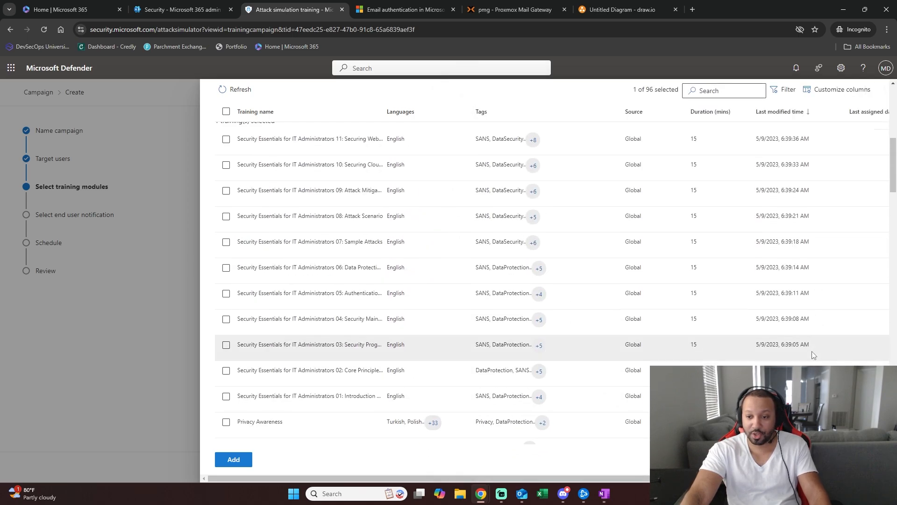
scroll(814, 346, "up", 10)
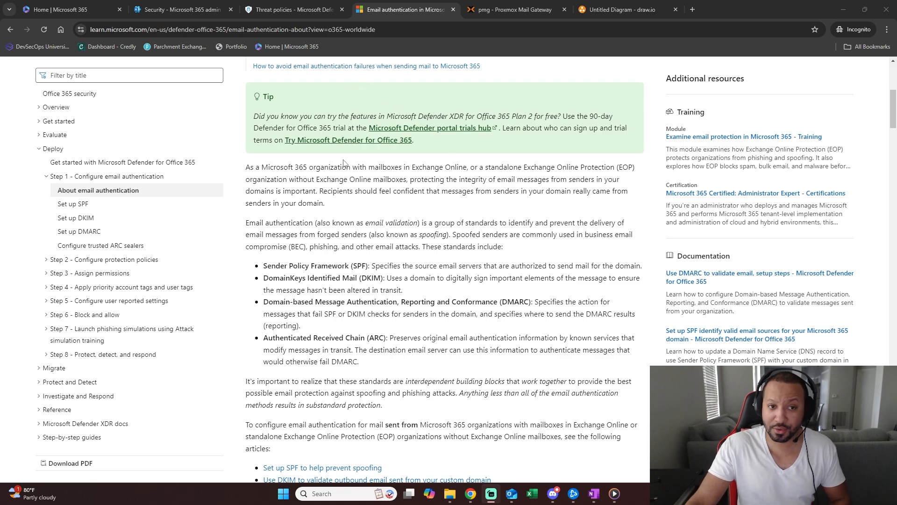
left_click(220, 5)
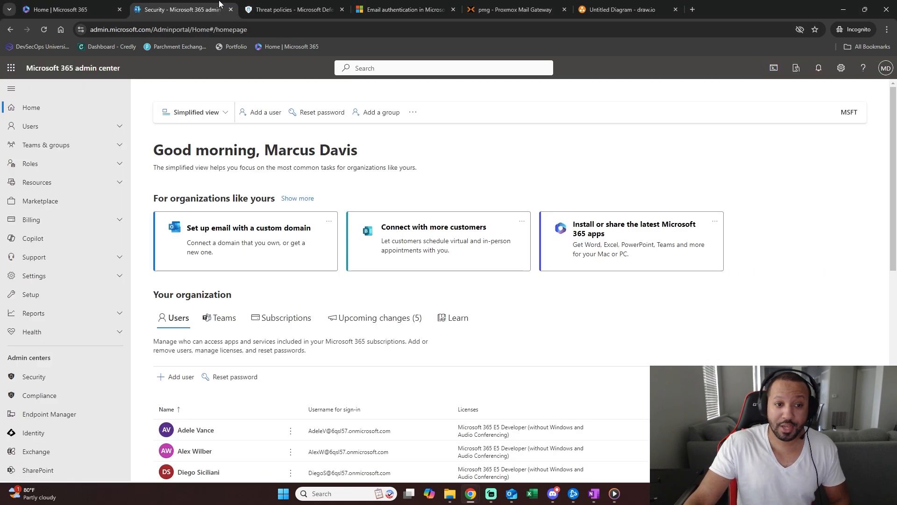
left_click(369, 5)
left_click(201, 5)
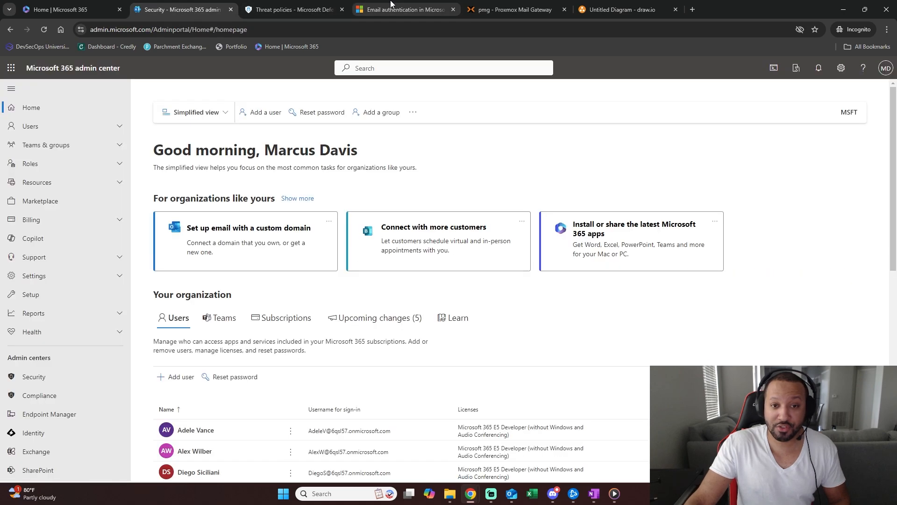
left_click(391, 4)
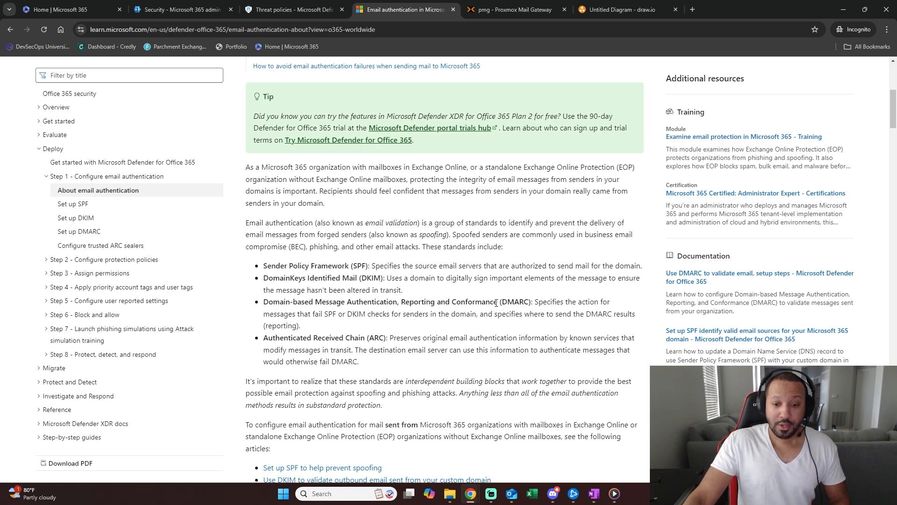
left_click_drag(263, 302, 335, 313)
left_click(379, 320)
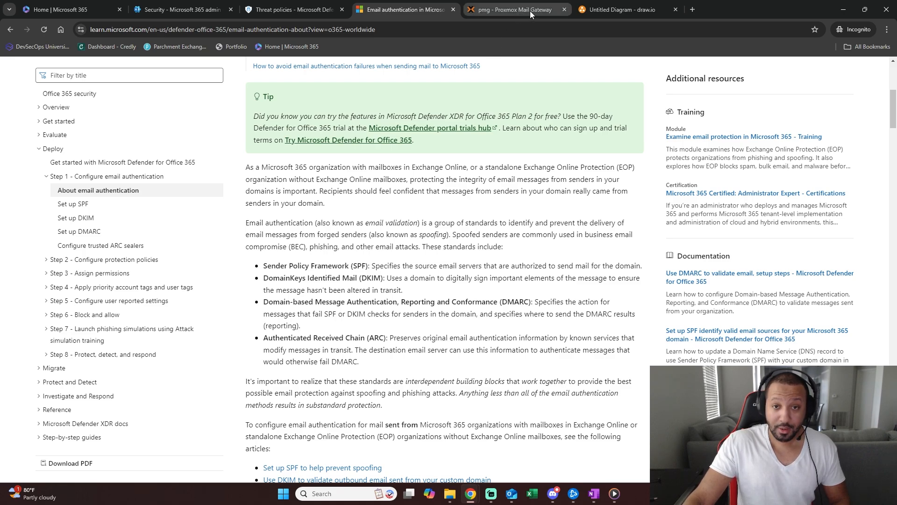
mouse_move(530, 11)
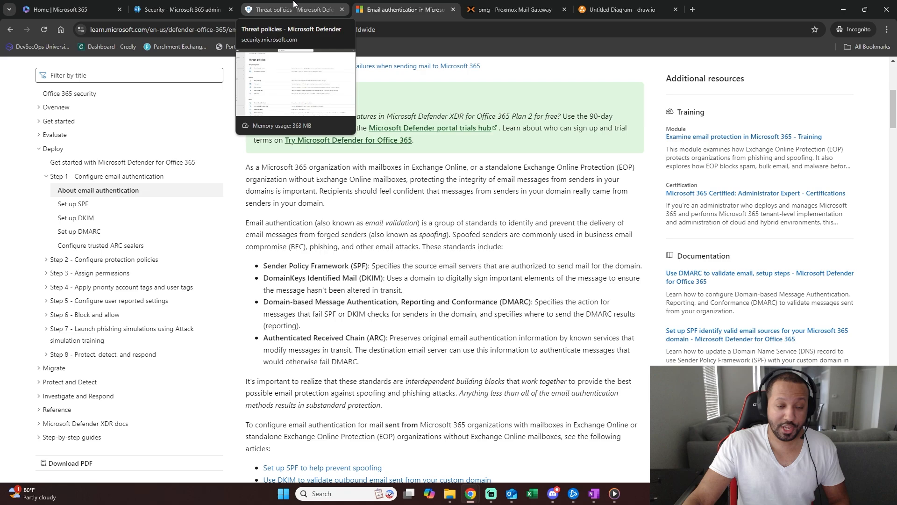
left_click(289, 4)
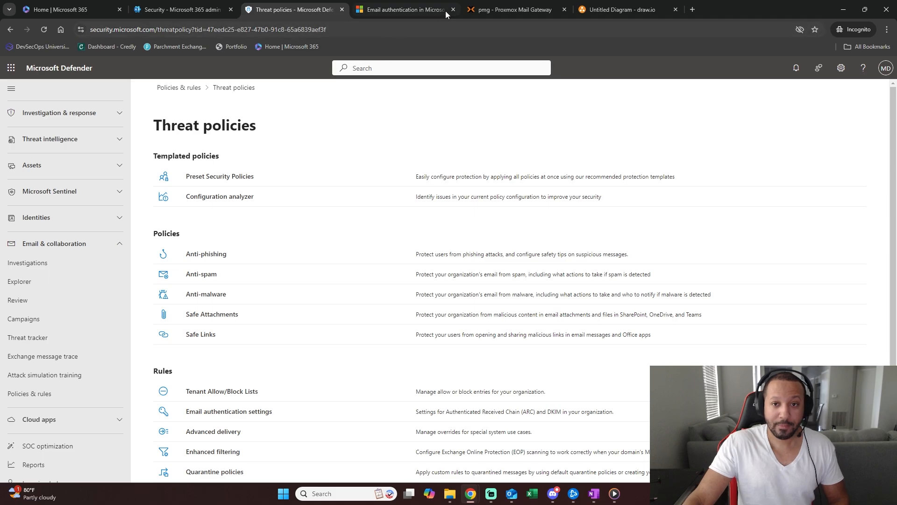
left_click(406, 3)
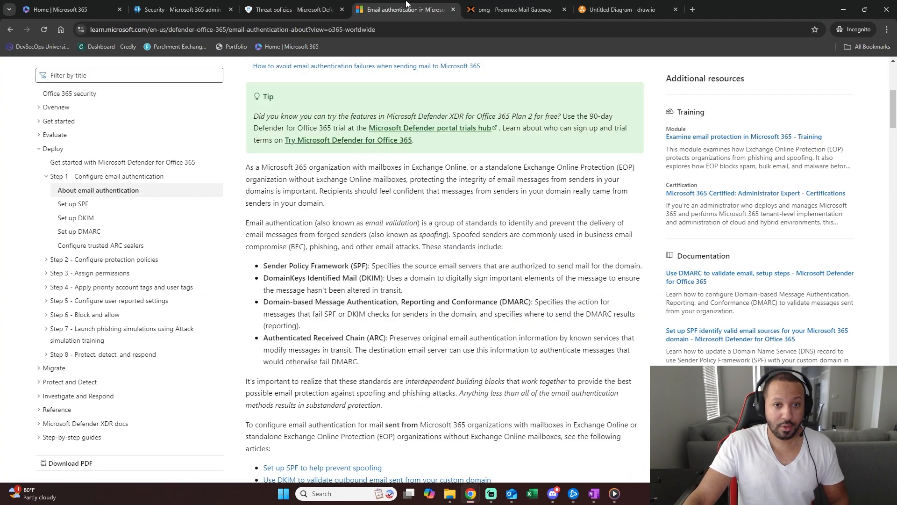